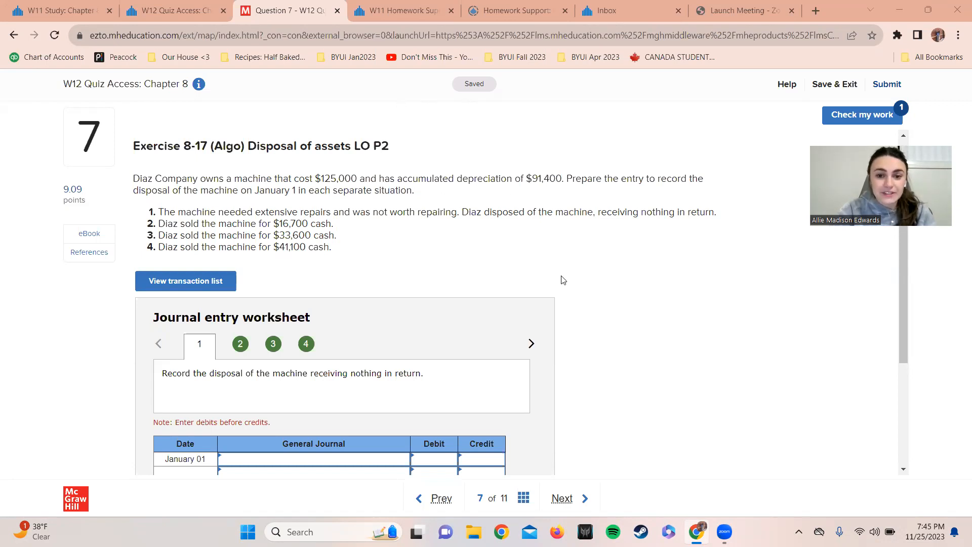
Step: In worksheet entry 1, choose Accumulated depreciation—Machine as the account on the January 01 line
{"action": "scroll", "coordinate": [563, 280], "scroll_direction": "down", "scroll_amount": 3}
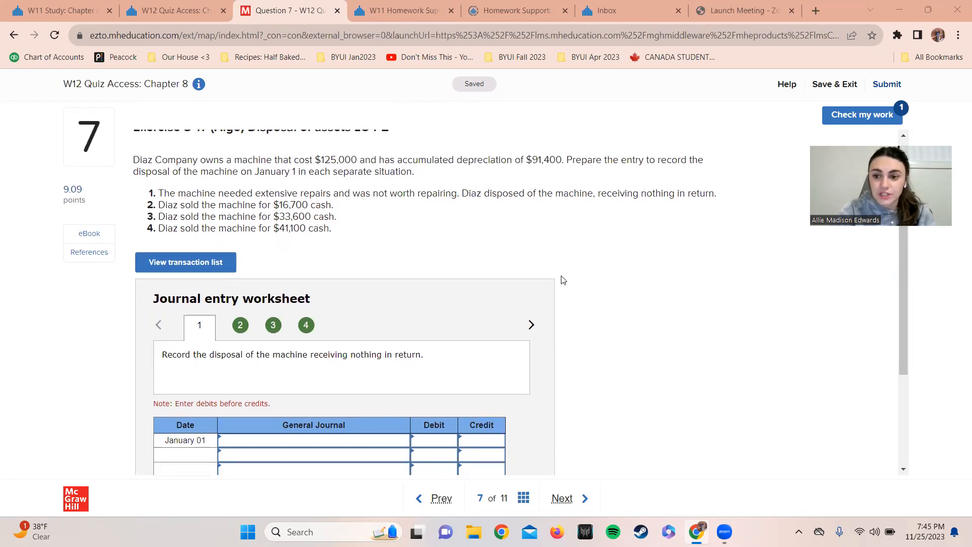
{"action": "scroll", "coordinate": [563, 280], "scroll_direction": "up", "scroll_amount": 3}
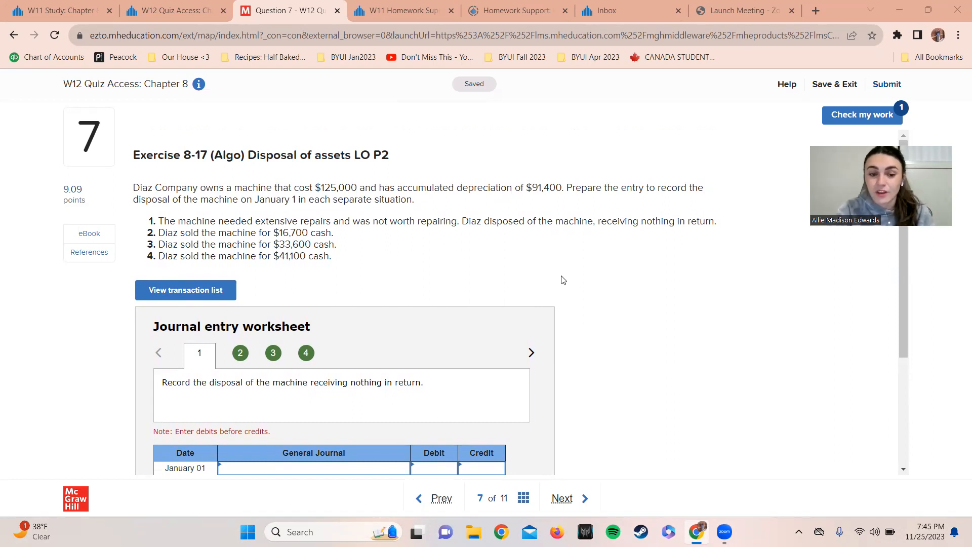
{"action": "scroll", "coordinate": [563, 280], "scroll_direction": "down", "scroll_amount": 1}
{"action": "scroll", "coordinate": [563, 280], "scroll_direction": "up", "scroll_amount": 1}
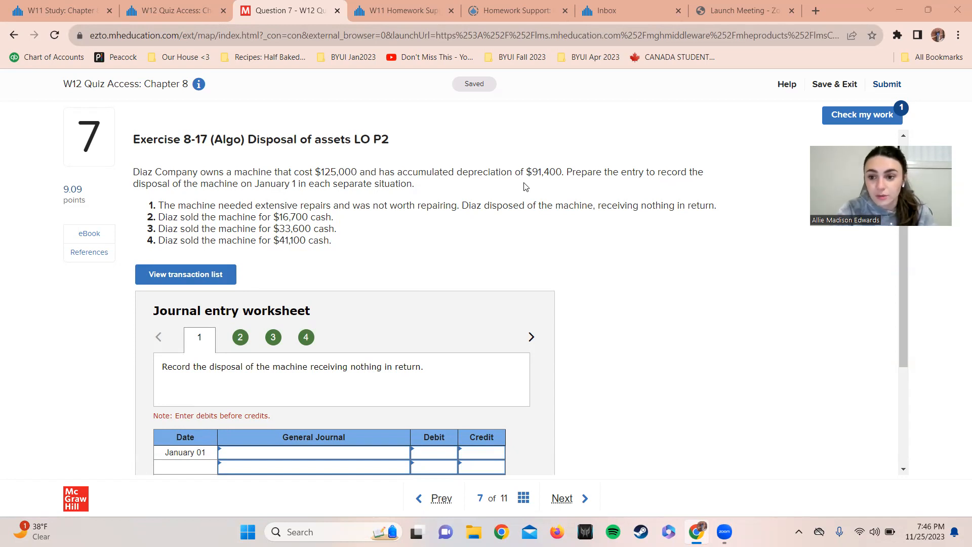
{"action": "scroll", "coordinate": [524, 187], "scroll_direction": "down", "scroll_amount": 1}
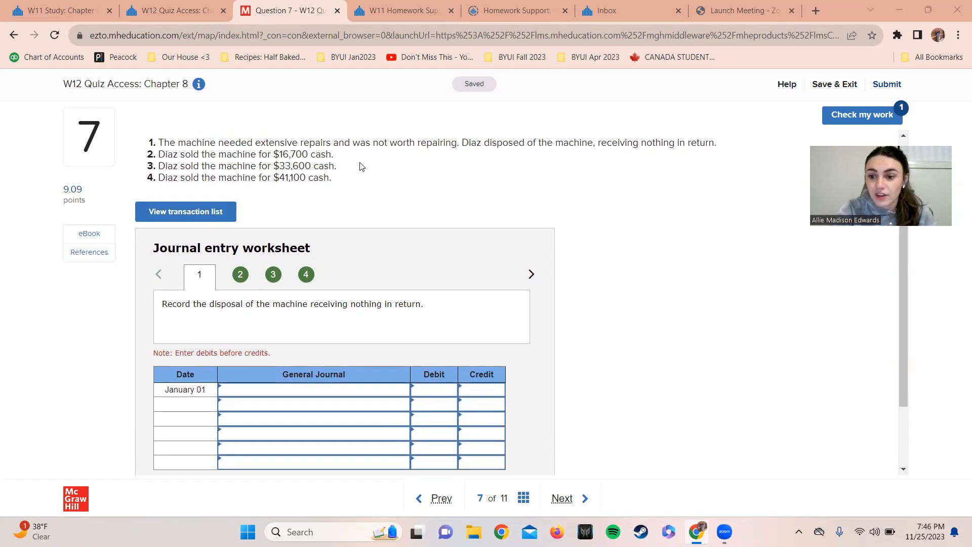
{"action": "left_click", "coordinate": [319, 392]}
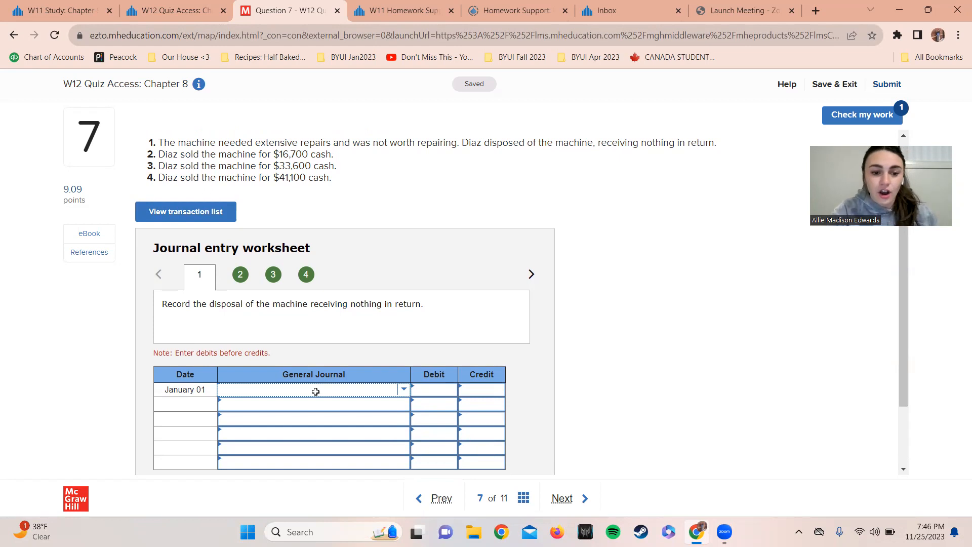
{"action": "left_click", "coordinate": [317, 392]}
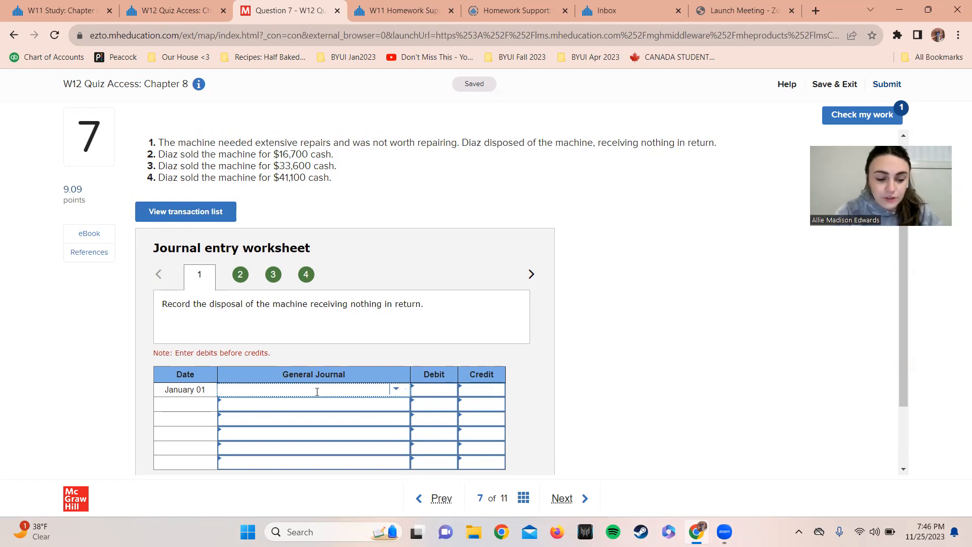
{"action": "type", "text": "Accum"}
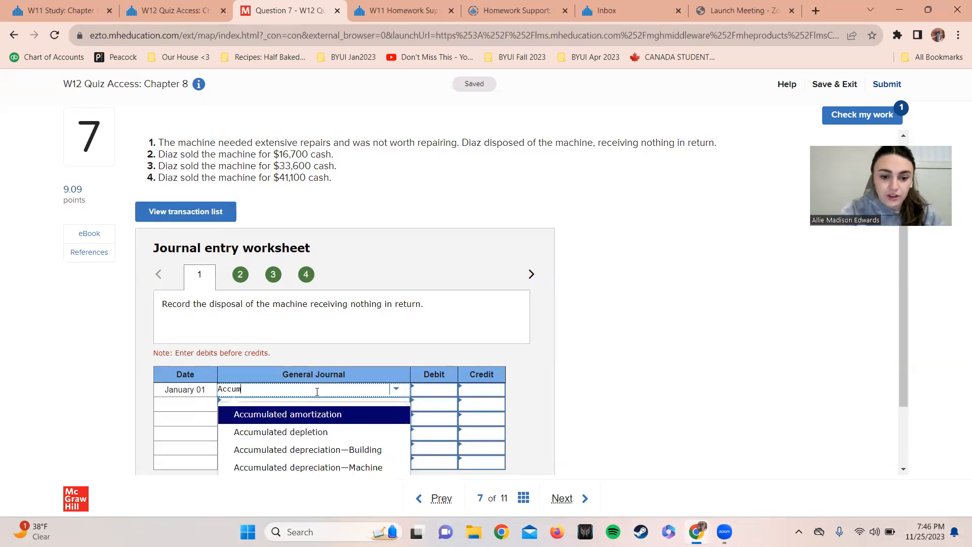
{"action": "key", "text": "Down"}
{"action": "key", "text": "Down"}
{"action": "key", "text": "Down"}
{"action": "key", "text": "Down"}
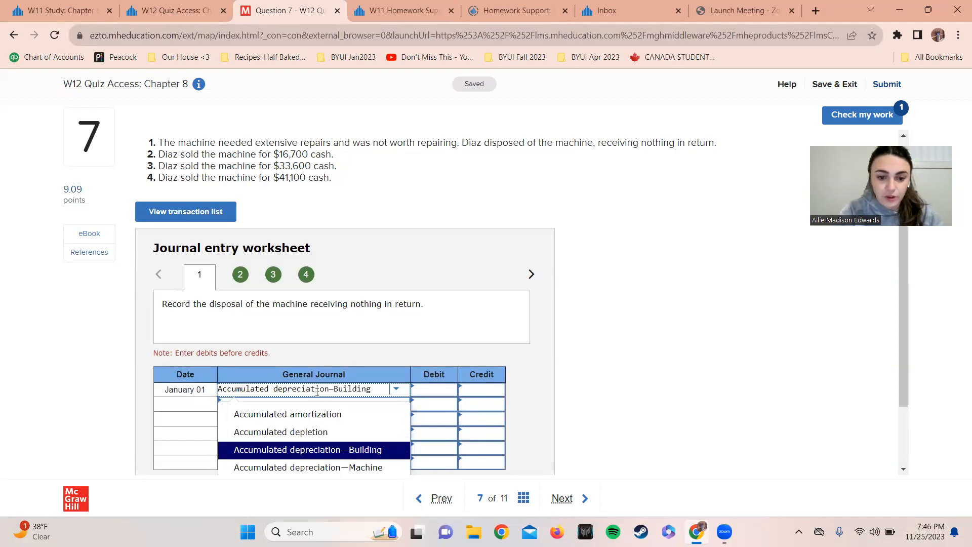
{"action": "key", "text": "Tab"}
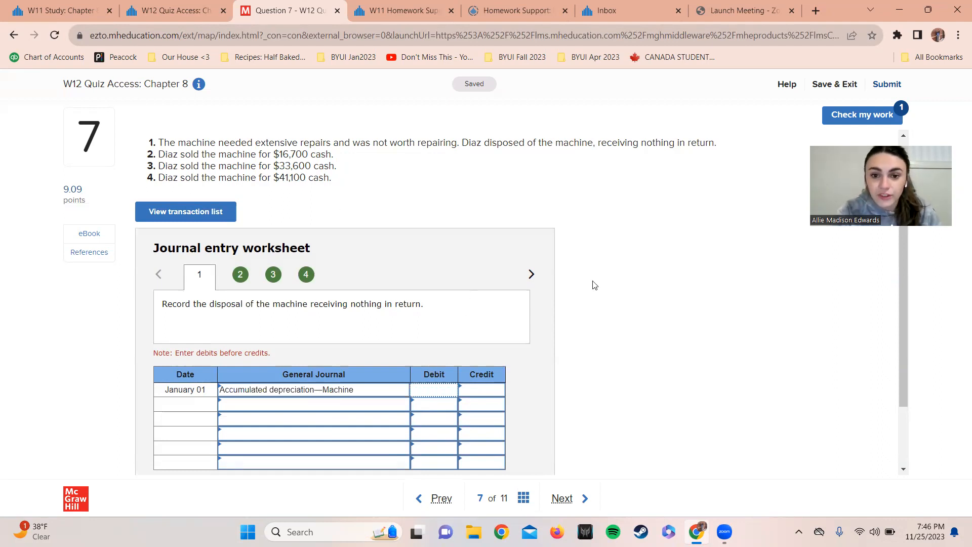
Step: Check the machine's accumulated depreciation in the problem text and debit Accumulated depreciation—Machine for 91,400
{"action": "scroll", "coordinate": [596, 284], "scroll_direction": "up", "scroll_amount": 2}
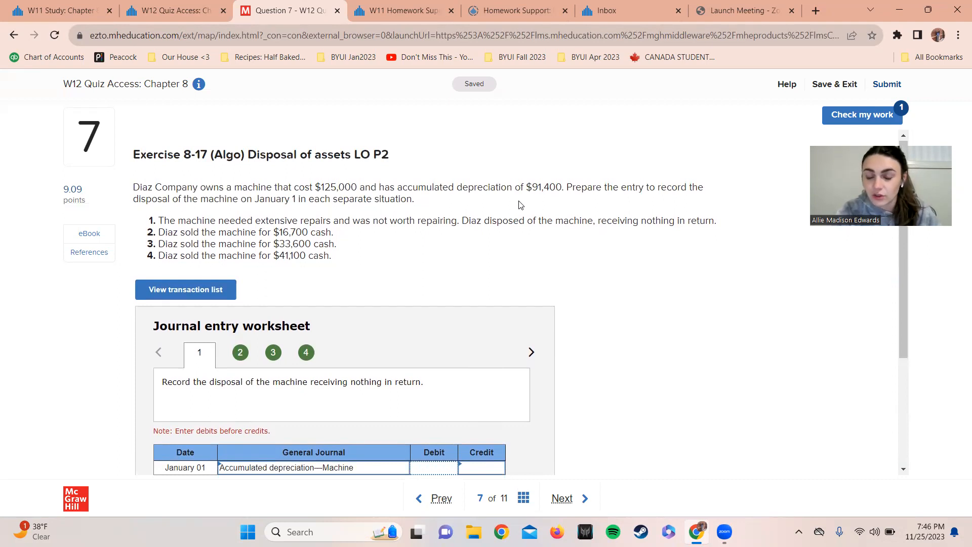
{"action": "left_click_drag", "start_coordinate": [255, 198], "coordinate": [298, 199]}
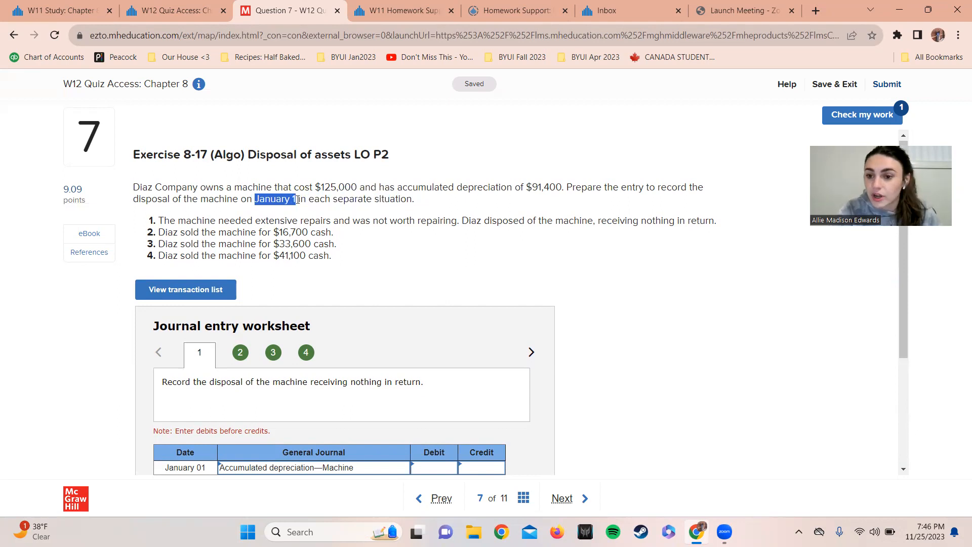
{"action": "left_click", "coordinate": [653, 270]}
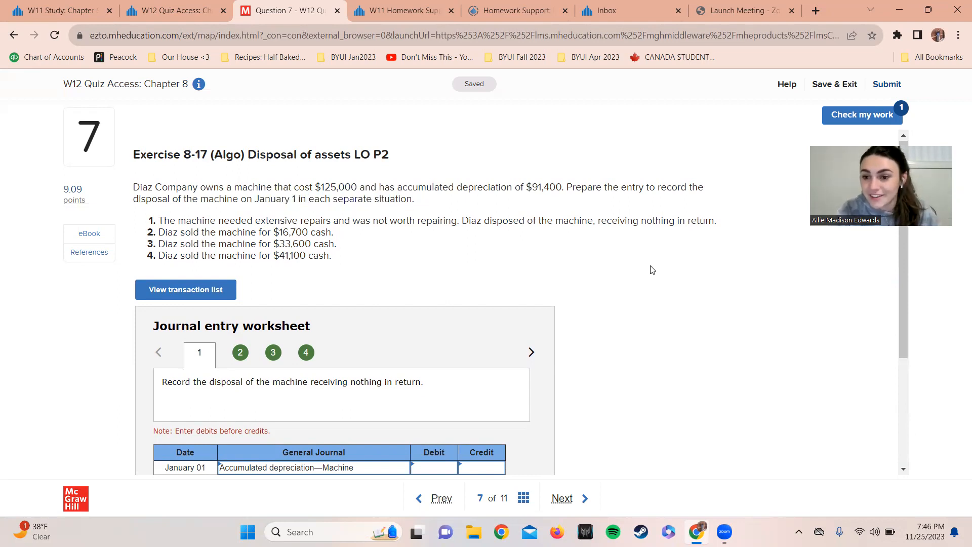
{"action": "scroll", "coordinate": [652, 270], "scroll_direction": "down", "scroll_amount": 3}
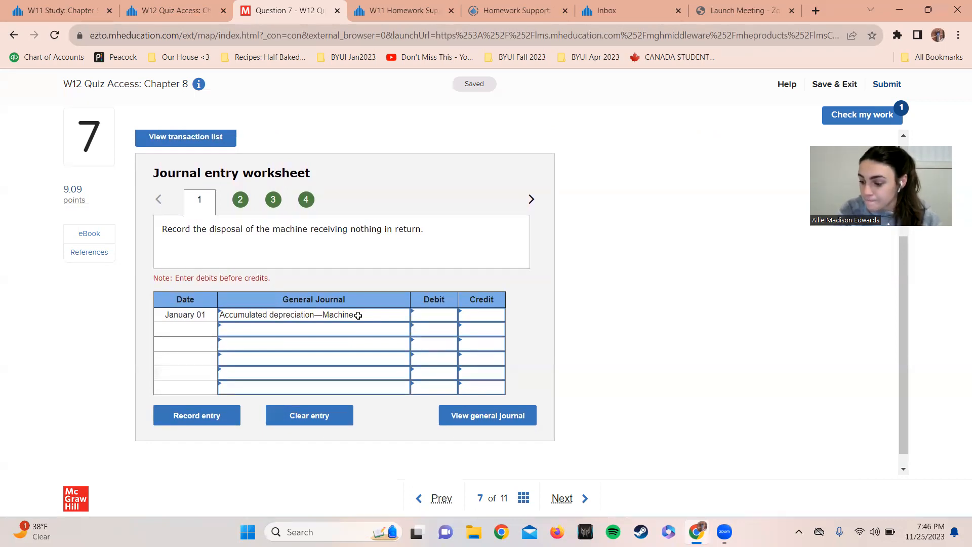
{"action": "left_click", "coordinate": [433, 315]}
{"action": "scroll", "coordinate": [436, 319], "scroll_direction": "up", "scroll_amount": 3}
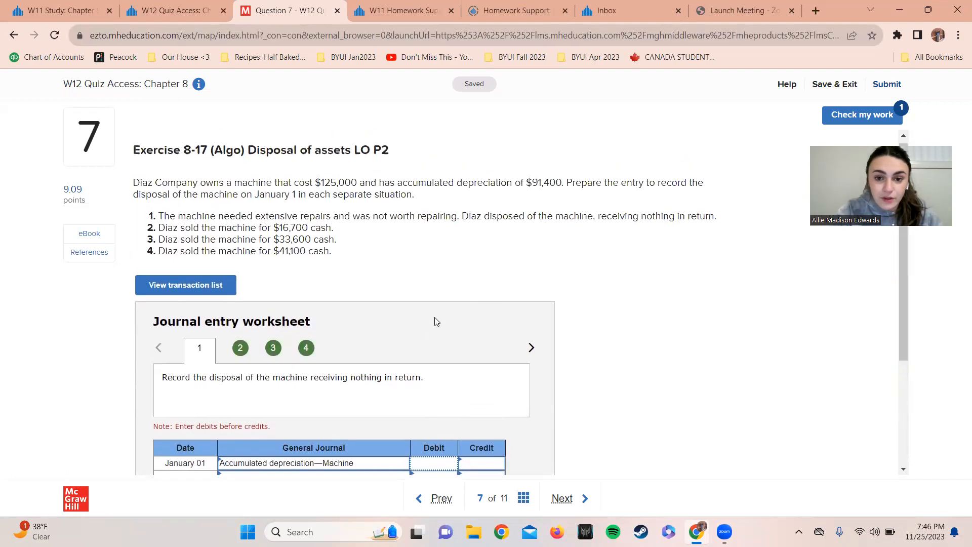
{"action": "scroll", "coordinate": [533, 201], "scroll_direction": "down", "scroll_amount": 3}
{"action": "type", "text": "91400"}
{"action": "key", "text": "Tab"}
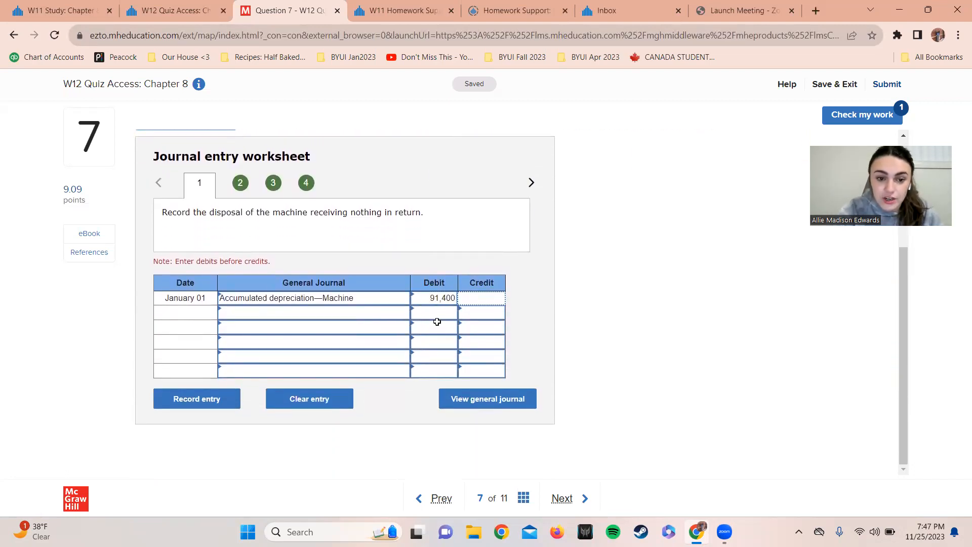
Step: Choose Loss on disposal of machine as the account on the second line of entry 1
{"action": "left_click", "coordinate": [388, 308]}
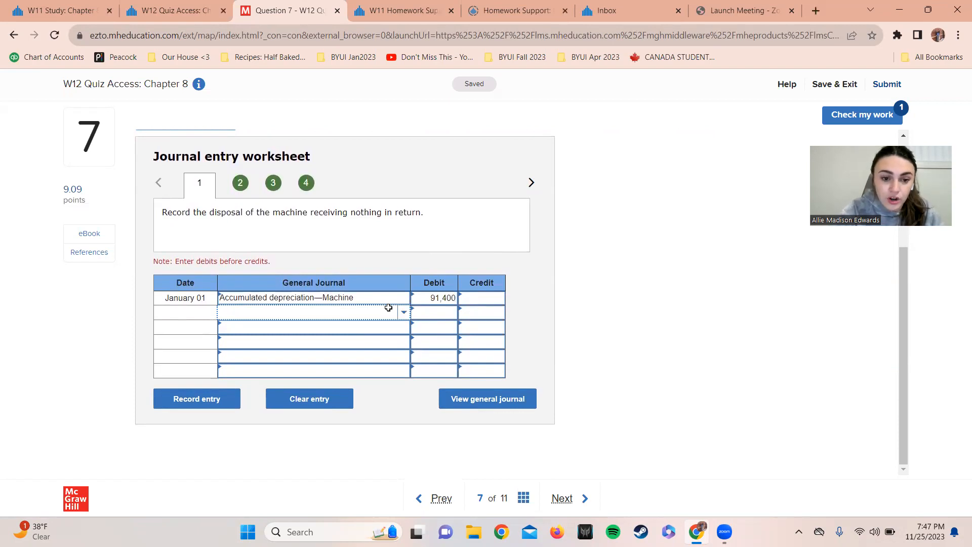
{"action": "type", "text": "Loss"}
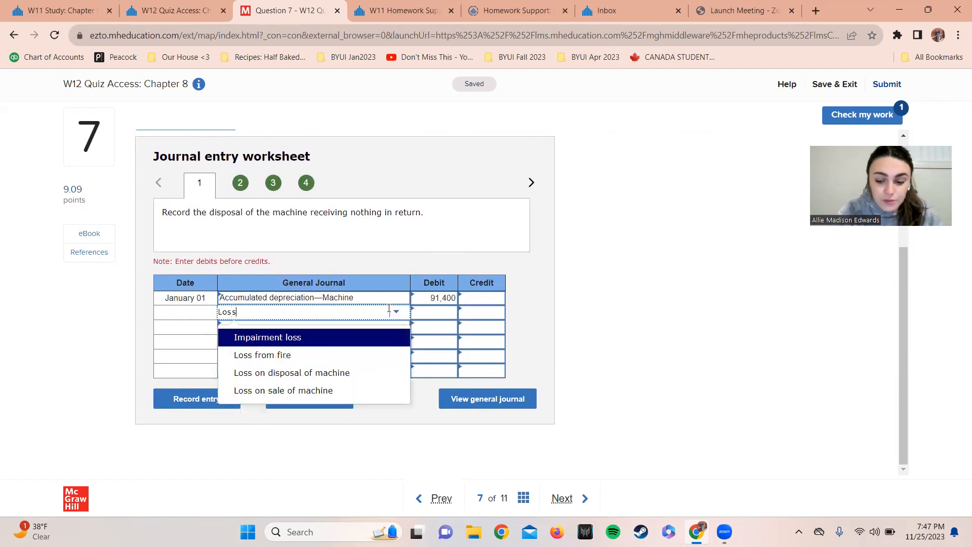
{"action": "key", "text": "Down"}
{"action": "key", "text": "Down"}
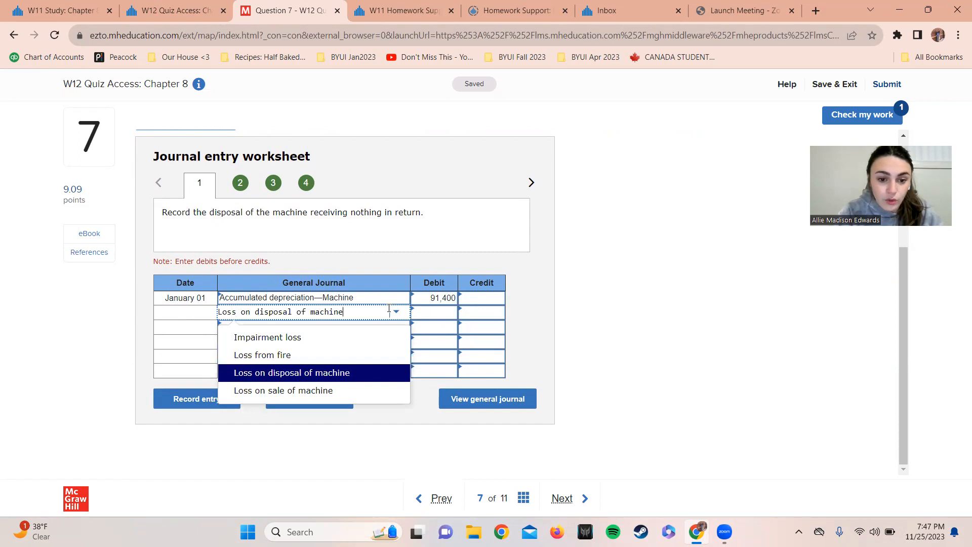
{"action": "key", "text": "Tab"}
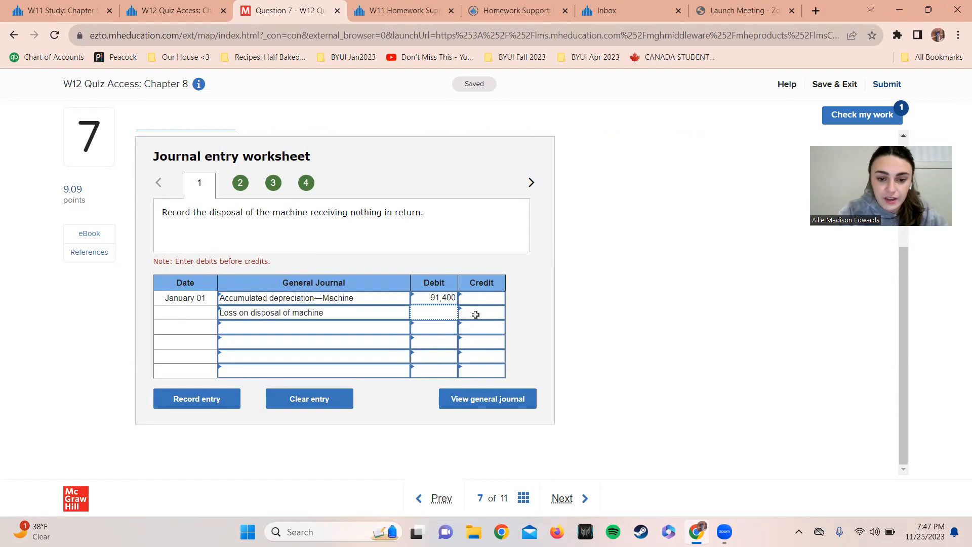
Step: Open the Calculator app and subtract the accumulated depreciation of 91,400 from the machine's cost of 125,000
{"action": "left_click", "coordinate": [336, 532]}
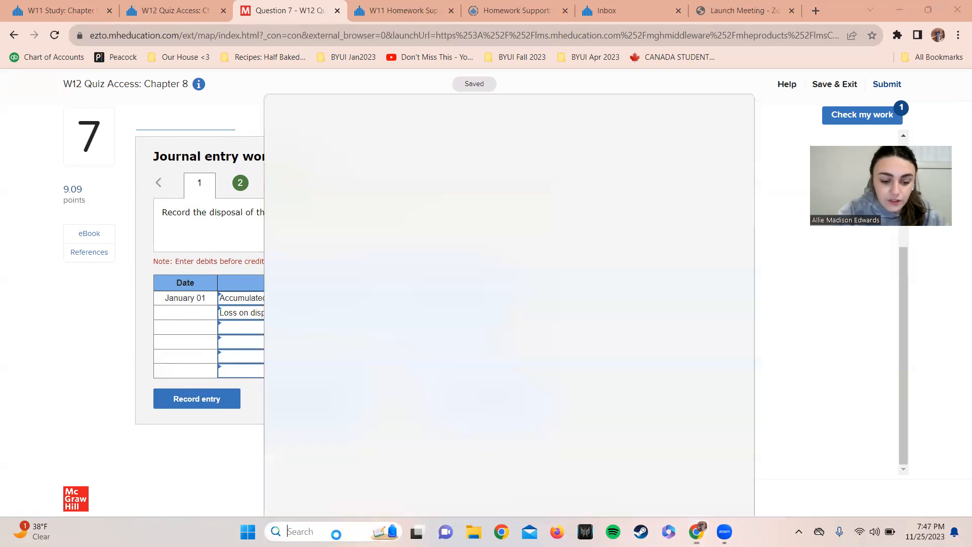
{"action": "type", "text": "ca"}
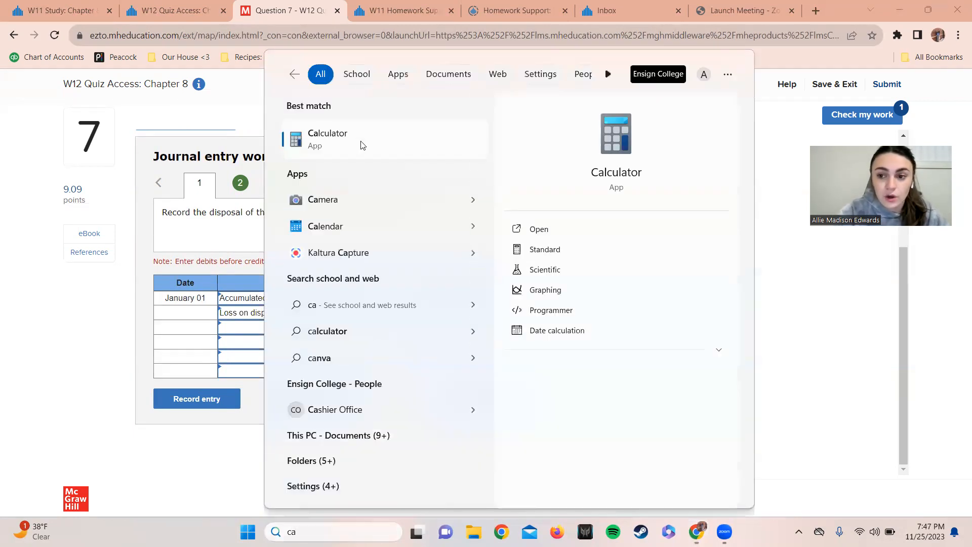
{"action": "left_click", "coordinate": [362, 146]}
{"action": "type", "text": "125000 "}
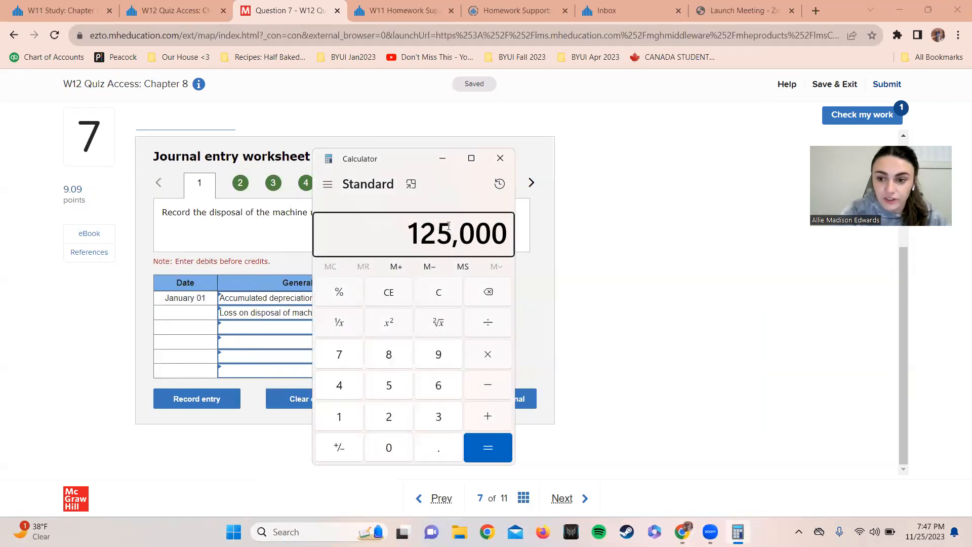
{"action": "type", "text": "- 91,400"}
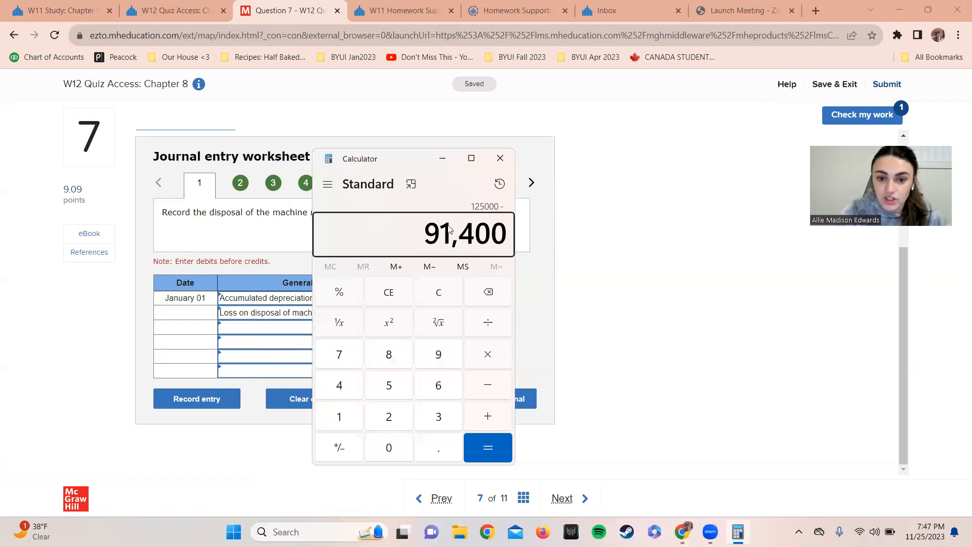
{"action": "key", "text": "Return"}
{"action": "left_click_drag", "start_coordinate": [403, 160], "coordinate": [661, 130]}
Step: Return to the worksheet and debit Loss on disposal of machine for 33,600
{"action": "left_click", "coordinate": [442, 312]}
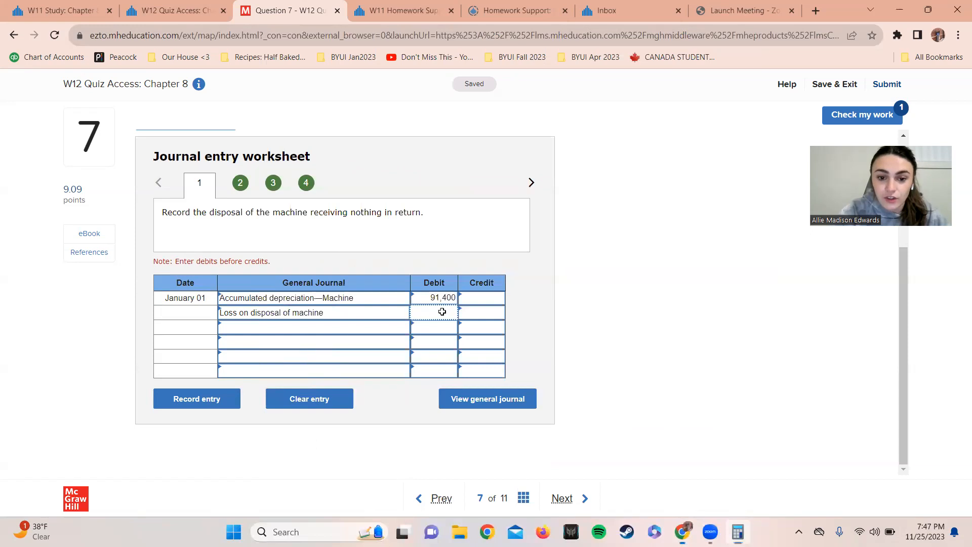
{"action": "type", "text": "33600"}
{"action": "key", "text": "Tab"}
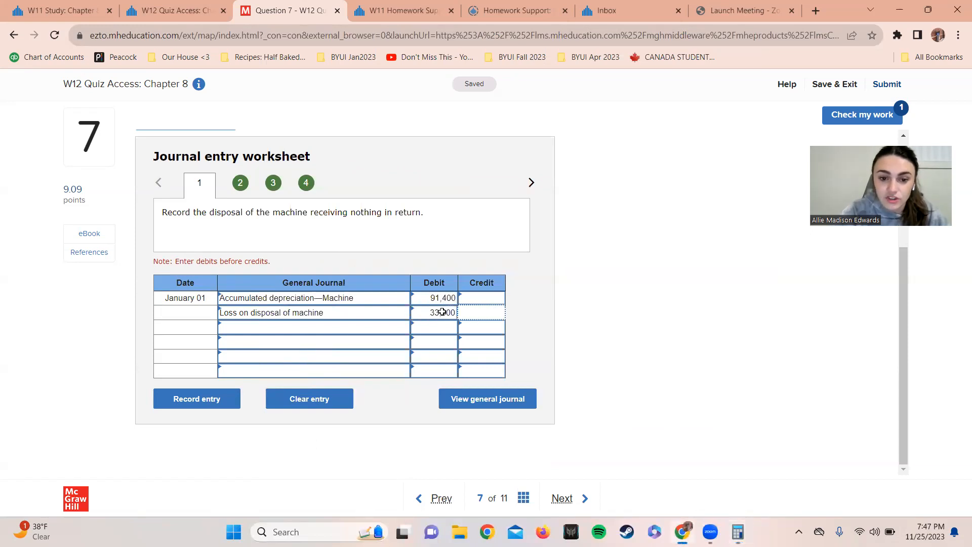
Step: Add Machine as the third account of entry 1 and credit it for 125,000
{"action": "left_click", "coordinate": [306, 327]}
{"action": "type", "text": "Machine"}
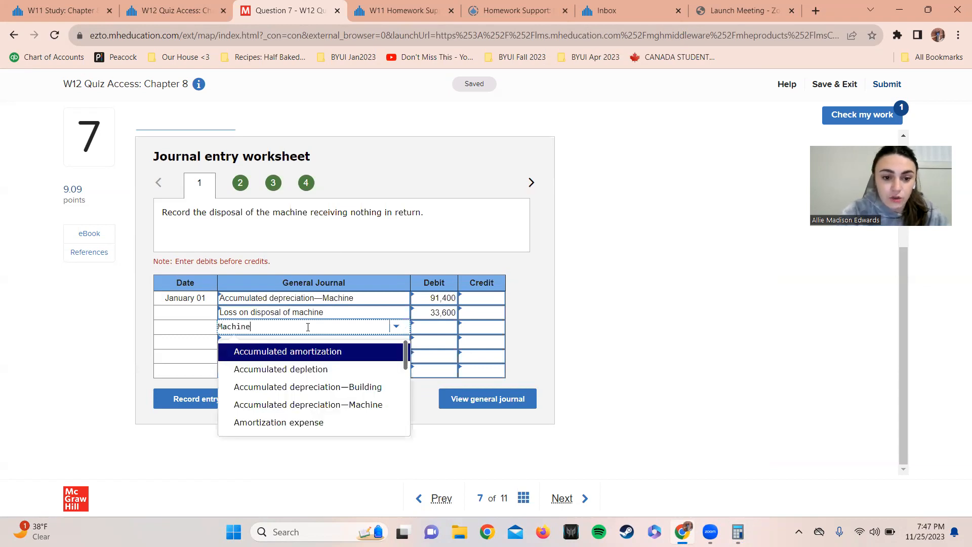
{"action": "scroll", "coordinate": [296, 405], "scroll_direction": "down", "scroll_amount": 2}
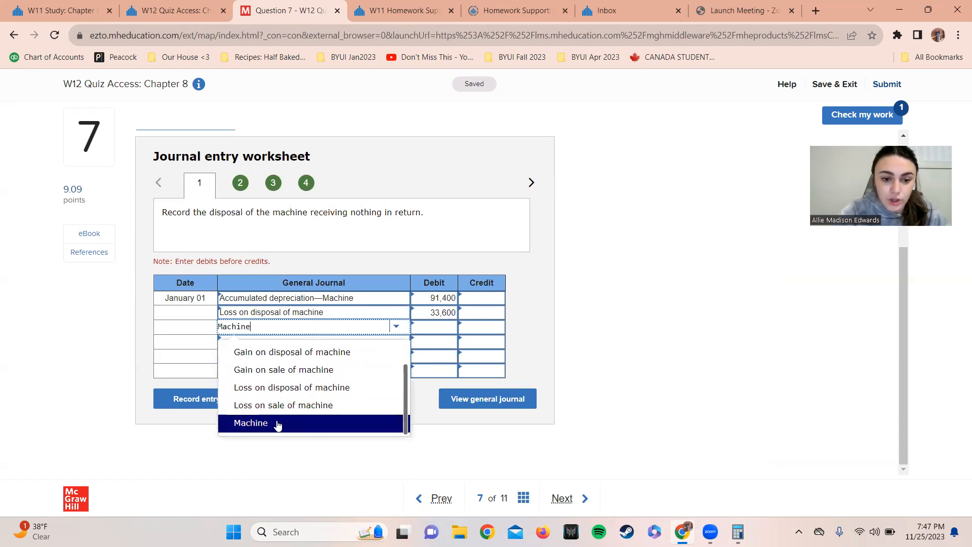
{"action": "left_click", "coordinate": [278, 424]}
{"action": "key", "text": "Tab"}
{"action": "key", "text": "Tab"}
{"action": "type", "text": "125000"}
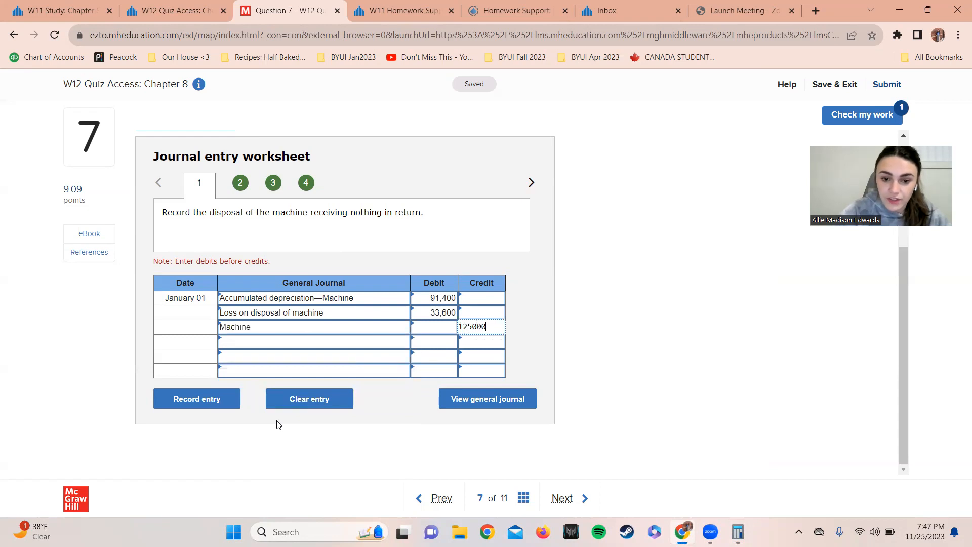
{"action": "key", "text": "Tab"}
Step: Record entry 1 for the disposal with nothing in return, then reopen it for review and record it again
{"action": "scroll", "coordinate": [712, 216], "scroll_direction": "up", "scroll_amount": 3}
{"action": "scroll", "coordinate": [712, 217], "scroll_direction": "down", "scroll_amount": 3}
{"action": "left_click", "coordinate": [226, 405]}
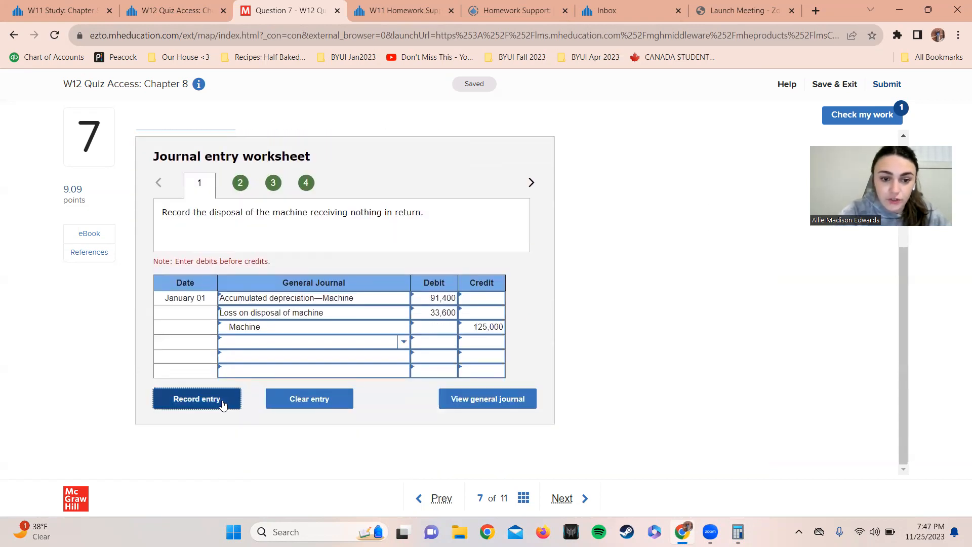
{"action": "left_click", "coordinate": [190, 183]}
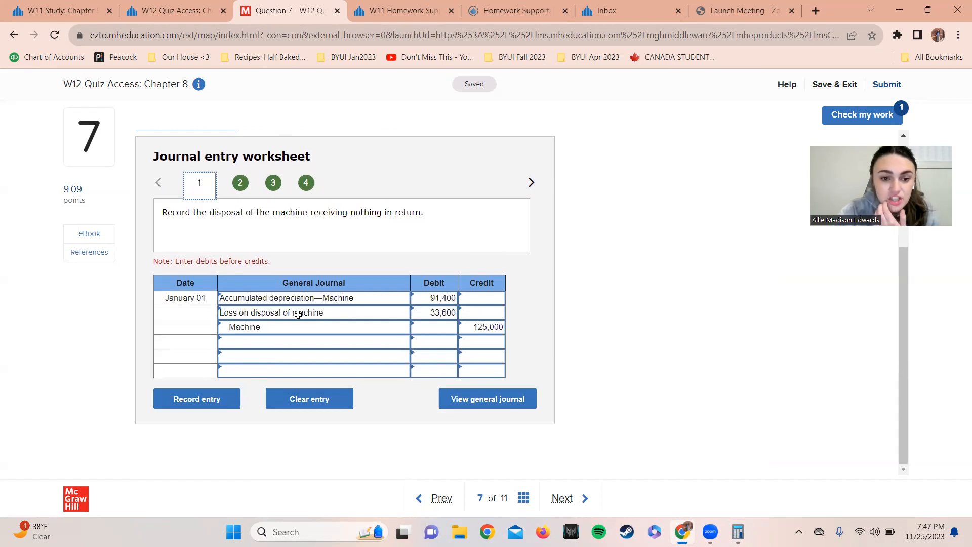
{"action": "scroll", "coordinate": [267, 315], "scroll_direction": "up", "scroll_amount": 1}
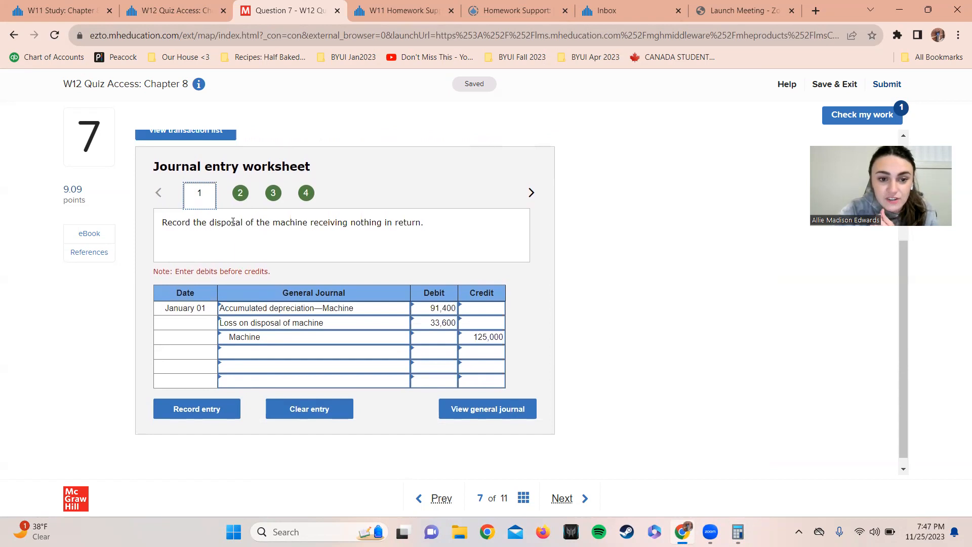
{"action": "left_click", "coordinate": [206, 409]}
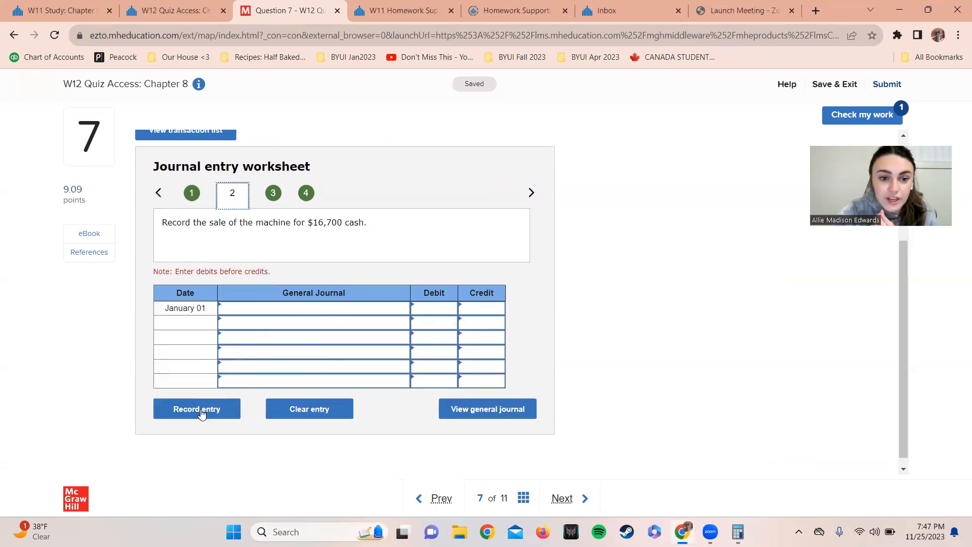
Step: In entry 2 for the $16,700 sale, choose Cash as the account on the January 01 line
{"action": "left_click", "coordinate": [334, 306]}
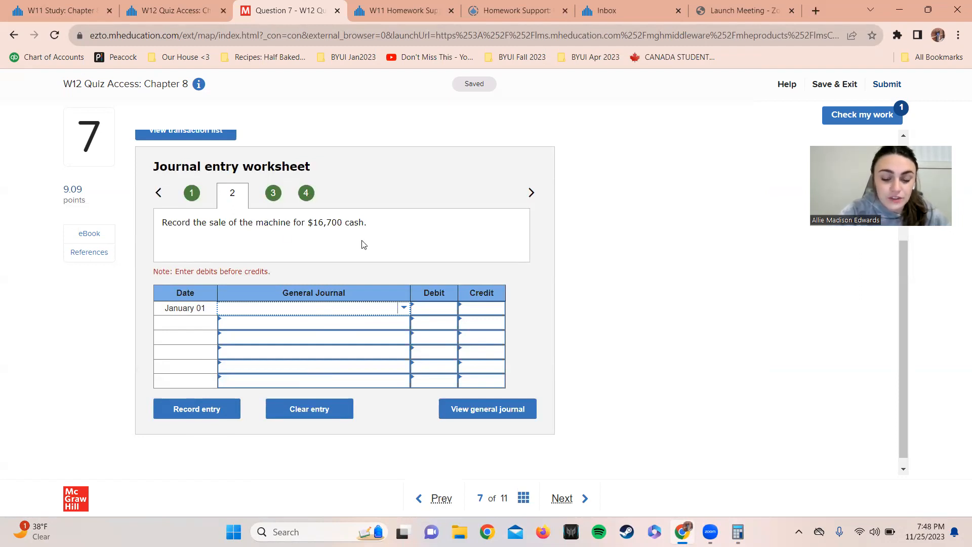
{"action": "type", "text": "Ca"}
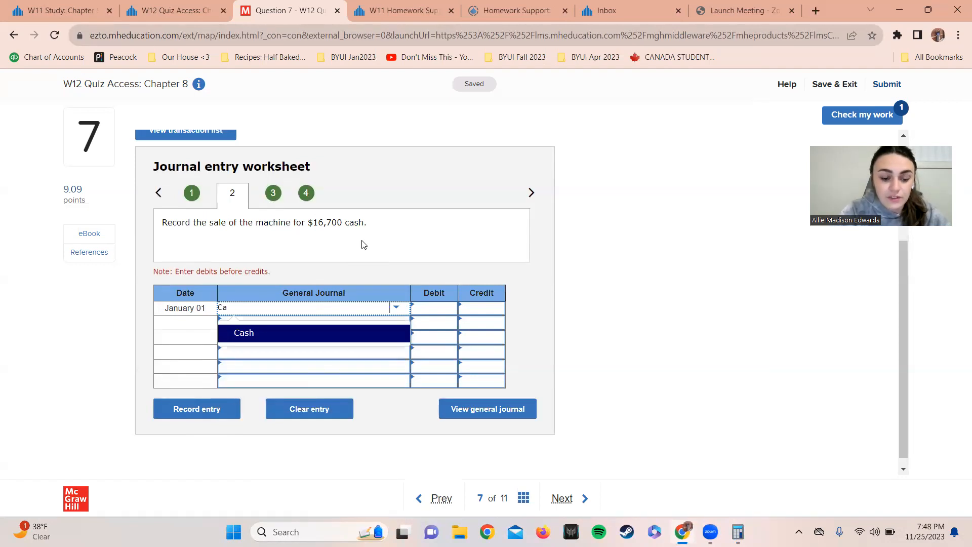
{"action": "key", "text": "Tab"}
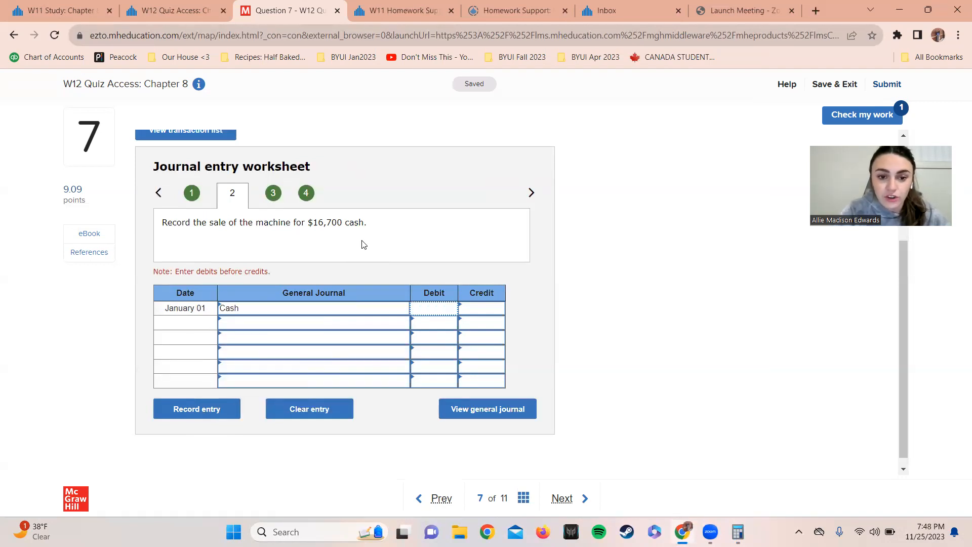
Step: Debit Cash for 16,700 in entry 2, then bring up Calculator
{"action": "type", "text": "16700"}
{"action": "key", "text": "Tab"}
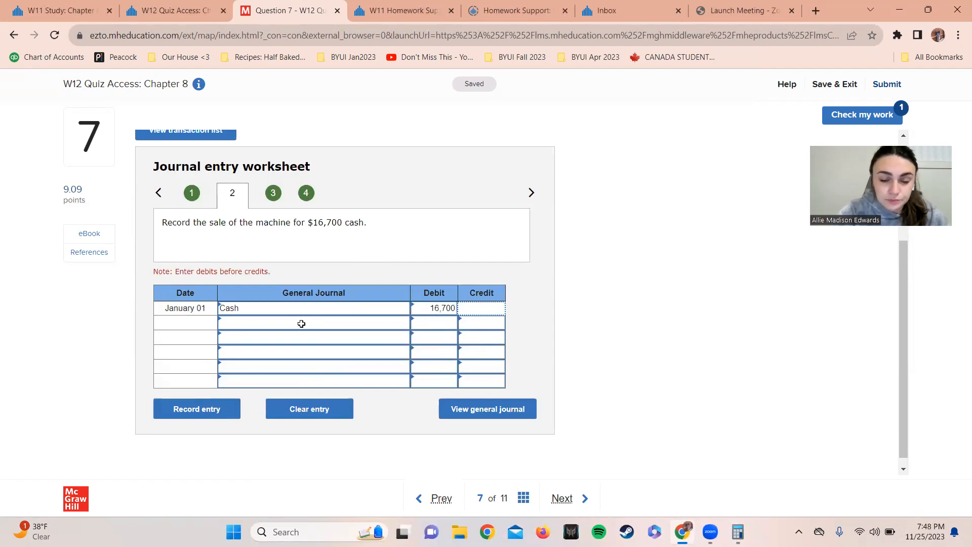
{"action": "left_click", "coordinate": [738, 531]}
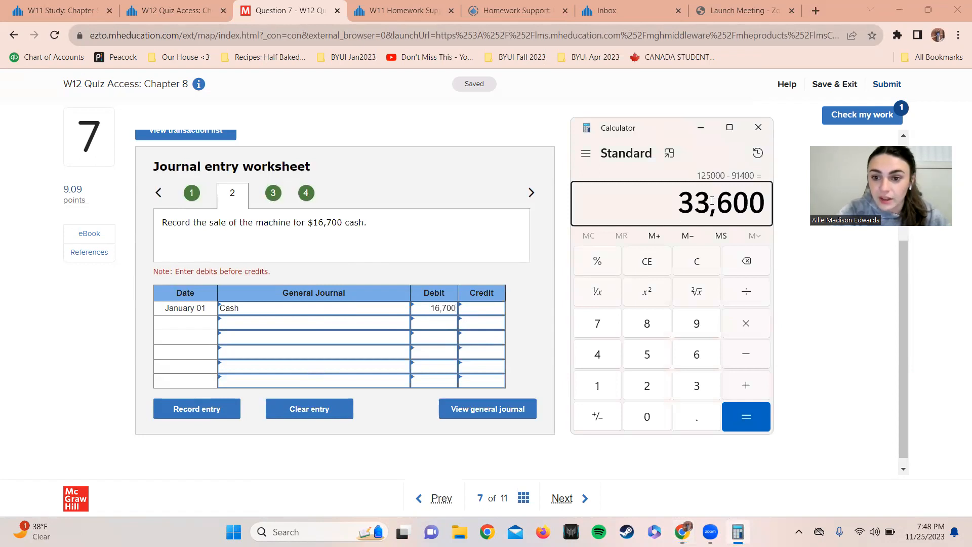
Step: Return to the worksheet, add Accumulated depreciation—Machine as the second account of entry 2, and debit it for 91,400
{"action": "left_click", "coordinate": [316, 317]}
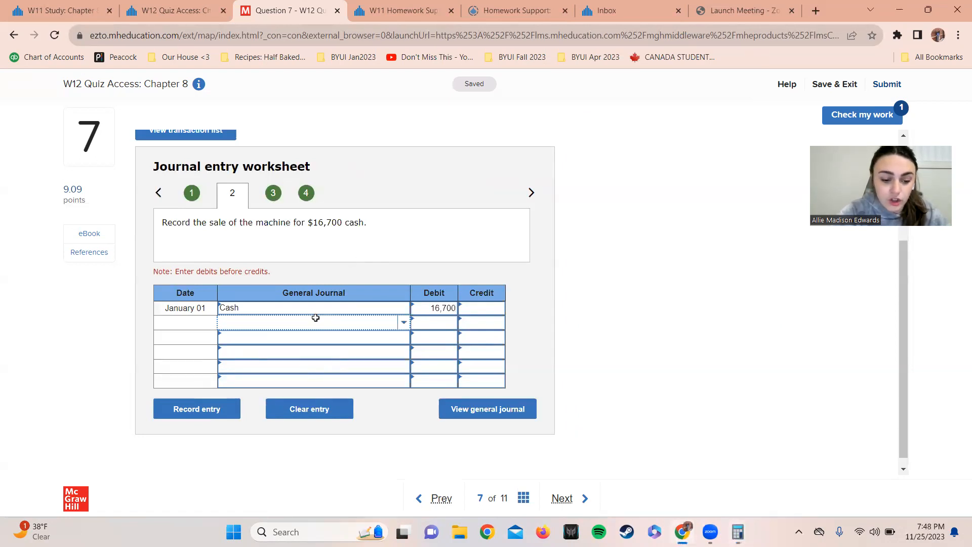
{"action": "type", "text": "Accum"}
{"action": "key", "text": "Down"}
{"action": "key", "text": "Down"}
{"action": "key", "text": "Down"}
{"action": "key", "text": "Down"}
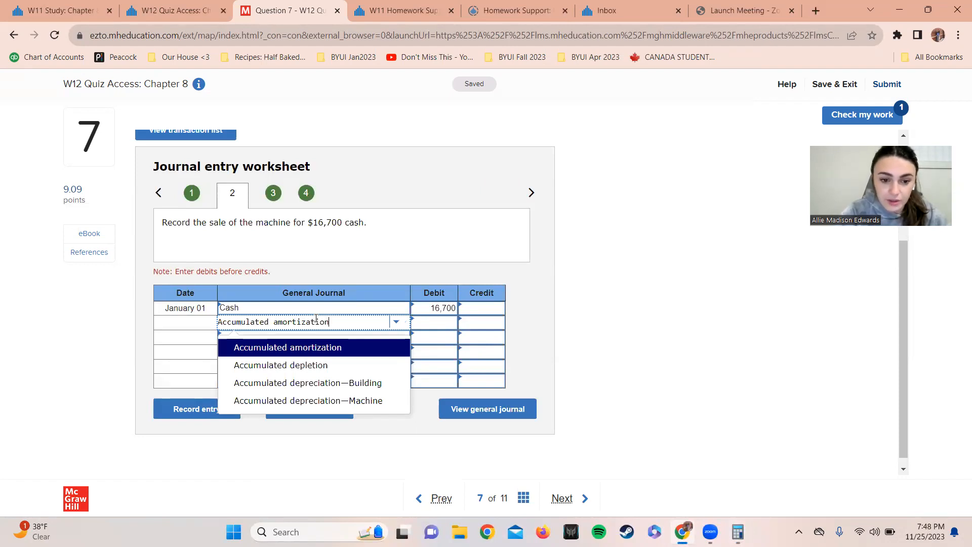
{"action": "key", "text": "Tab"}
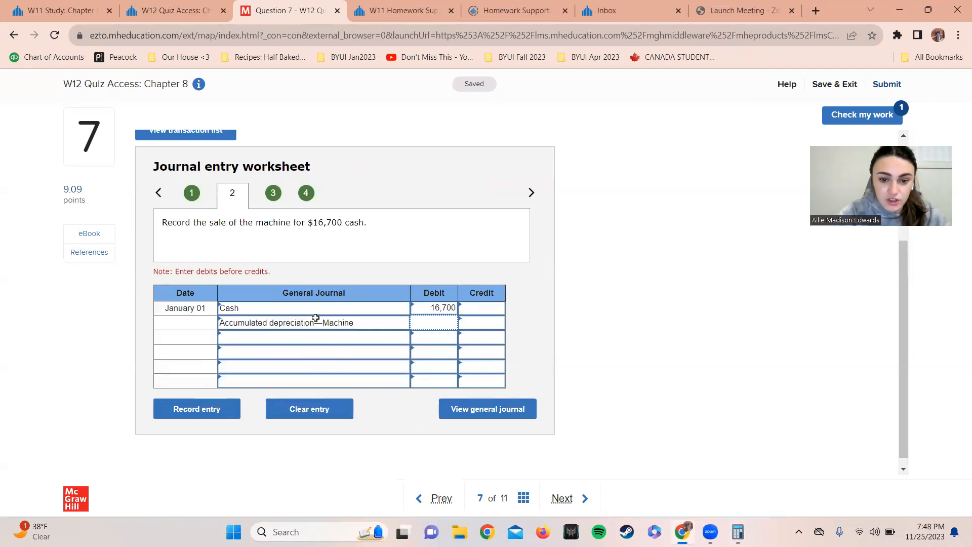
{"action": "type", "text": "33"}
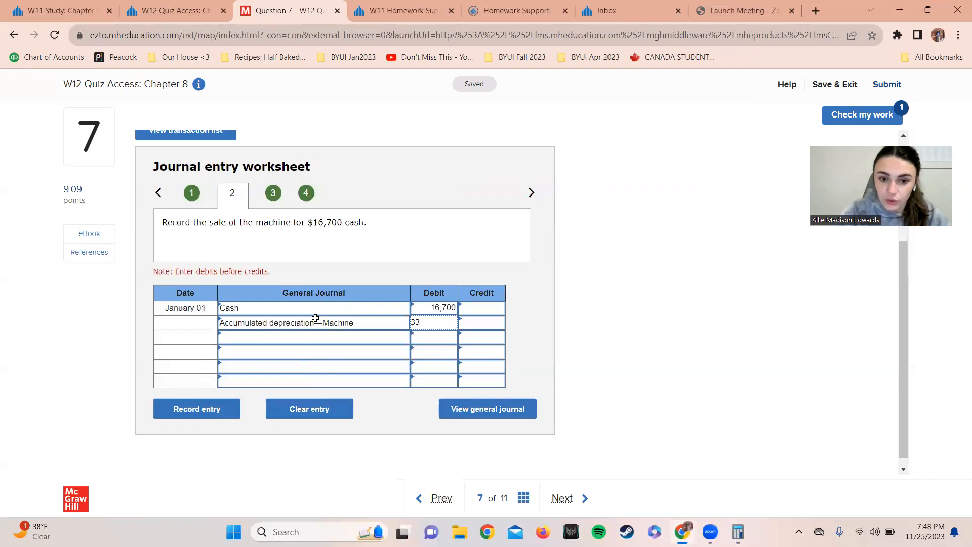
{"action": "key", "text": "BackSpace"}
{"action": "key", "text": "BackSpace"}
{"action": "type", "text": "91400"}
{"action": "key", "text": "Tab"}
Step: Review the exercise details above the worksheet, then add 91,400 and 16,700 in Calculator
{"action": "scroll", "coordinate": [317, 323], "scroll_direction": "up", "scroll_amount": 3}
{"action": "left_click_drag", "start_coordinate": [519, 190], "coordinate": [565, 193]}
{"action": "left_click", "coordinate": [583, 270]}
{"action": "scroll", "coordinate": [584, 270], "scroll_direction": "down", "scroll_amount": 3}
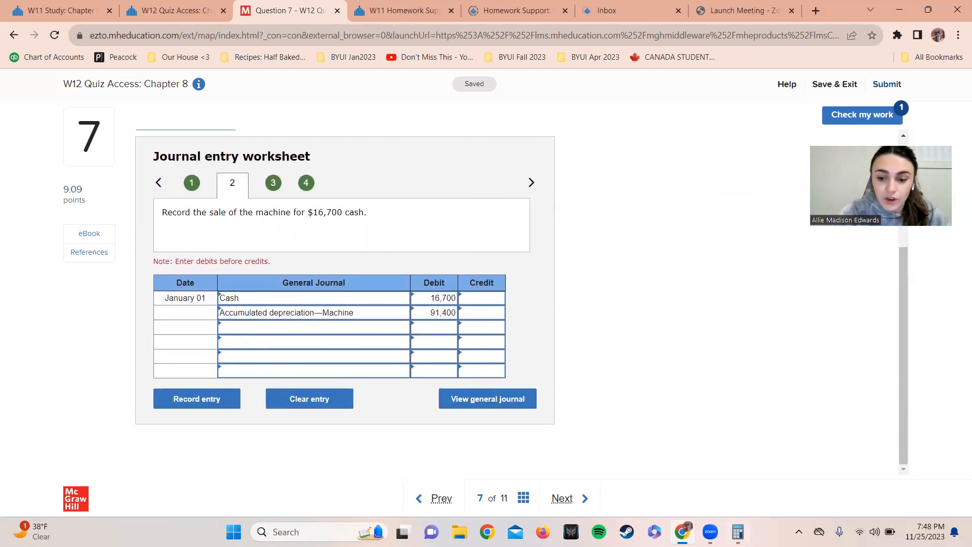
{"action": "left_click", "coordinate": [738, 532]}
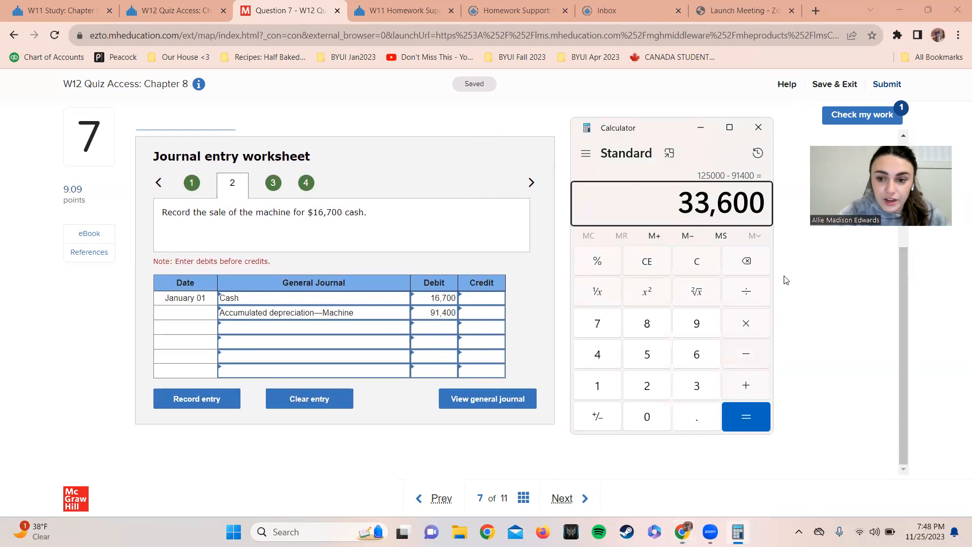
{"action": "left_click", "coordinate": [698, 262]}
{"action": "type", "text": "91400 + 16700"}
{"action": "key", "text": "Return"}
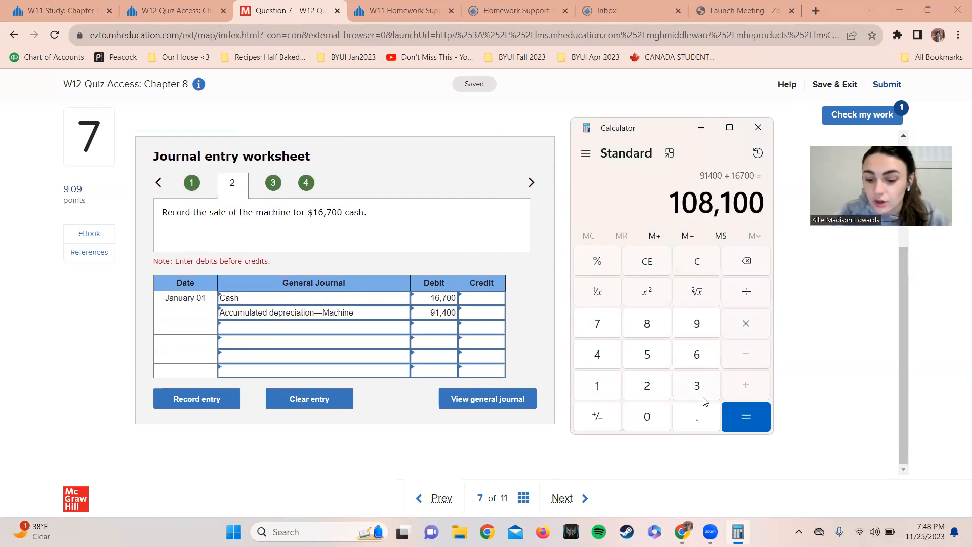
Step: Calculate the loss on the sale by subtracting 16,700 and 91,400 from 125,000
{"action": "key", "text": "BackSpace"}
{"action": "type", "text": "12"}
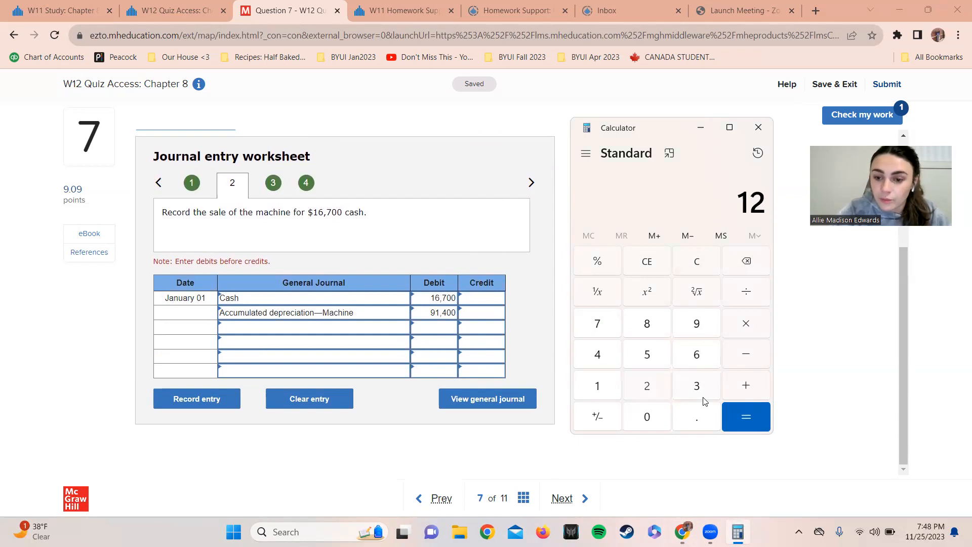
{"action": "type", "text": "5,000"}
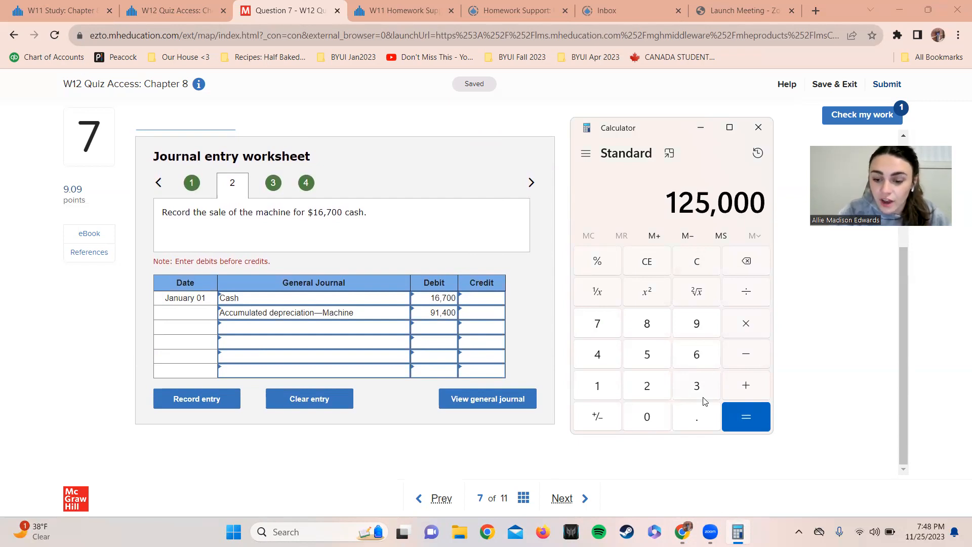
{"action": "key", "text": "minus"}
{"action": "type", "text": "16700"}
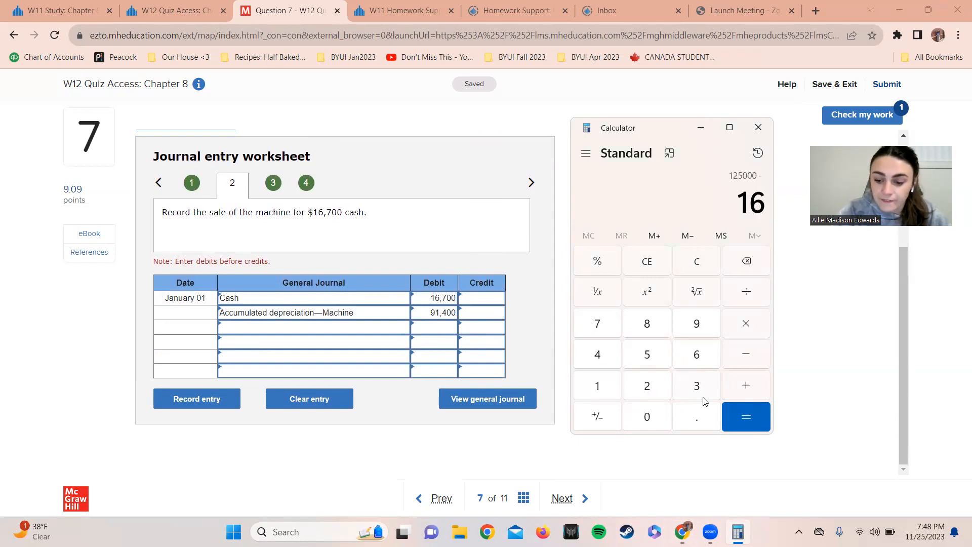
{"action": "key", "text": "Return"}
{"action": "key", "text": "minus"}
{"action": "type", "text": "1400"}
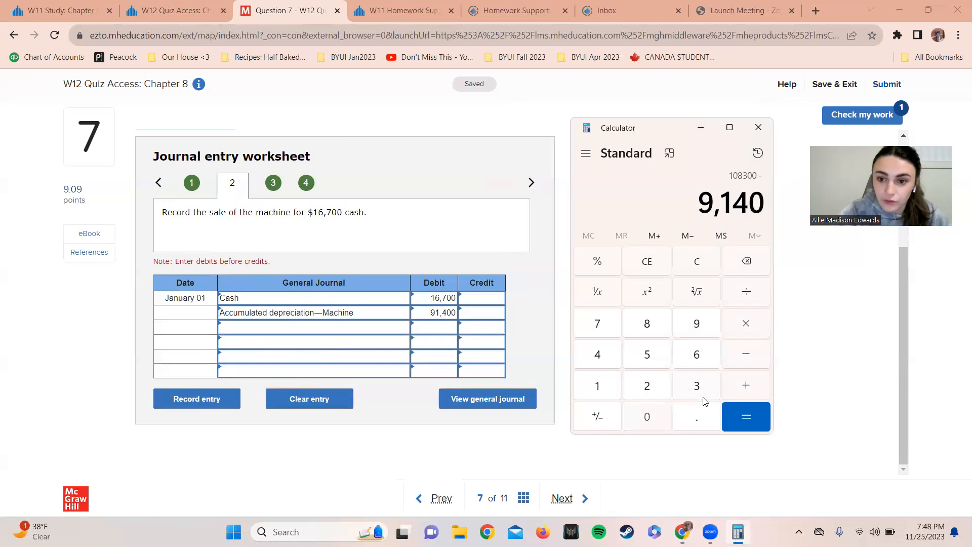
{"action": "key", "text": "Return"}
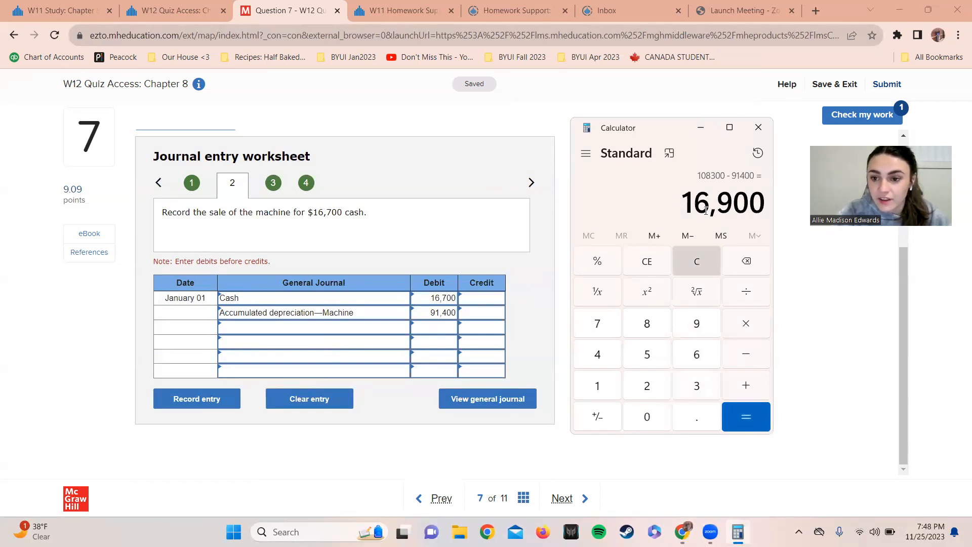
Step: Back in the worksheet, add Loss on sale of machine as the third account of entry 2 and credit it for 16,900
{"action": "left_click", "coordinate": [438, 331]}
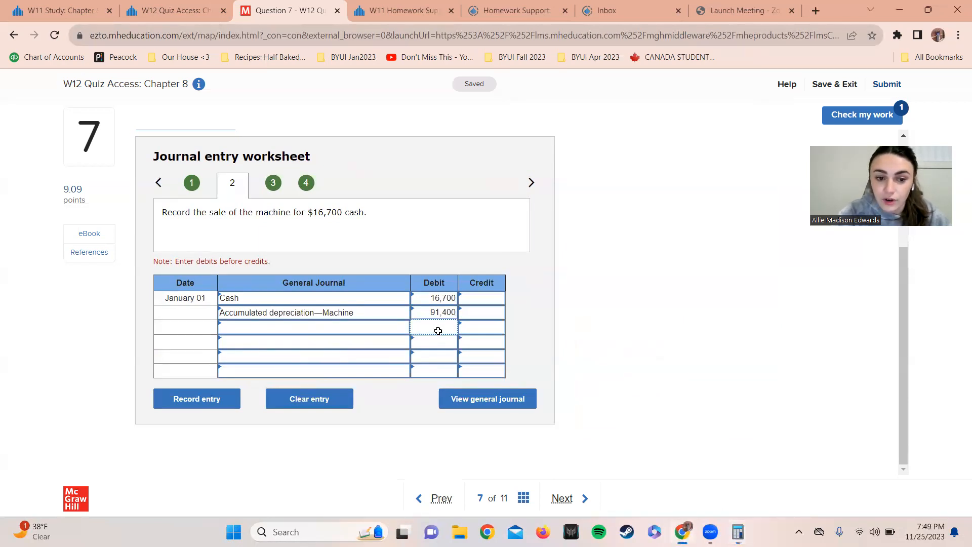
{"action": "left_click", "coordinate": [377, 331]}
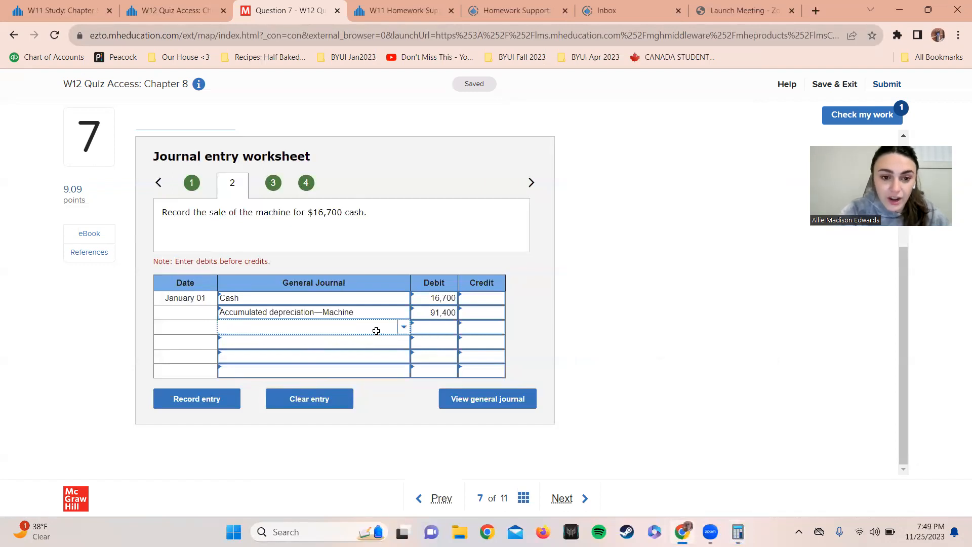
{"action": "type", "text": "Loss"}
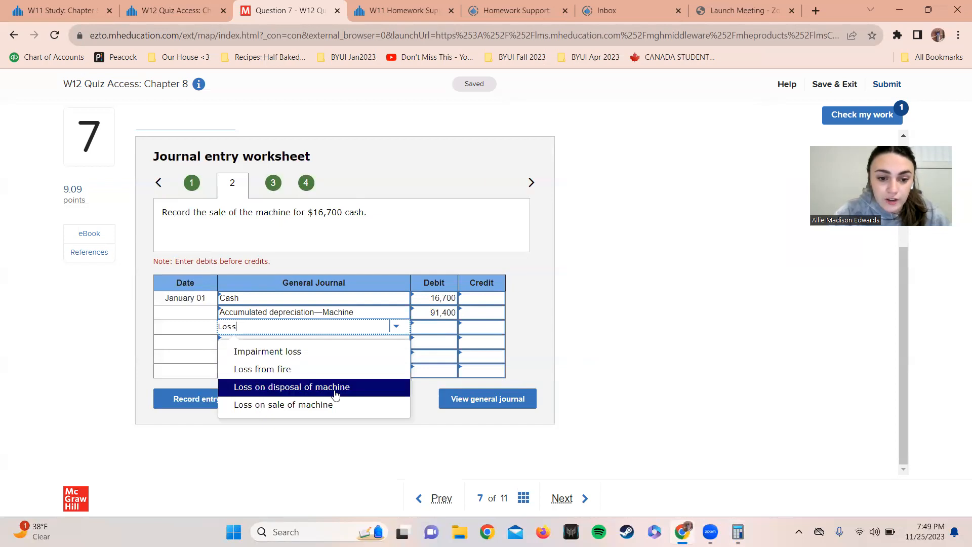
{"action": "left_click", "coordinate": [294, 406]}
{"action": "key", "text": "Tab"}
{"action": "key", "text": "Tab"}
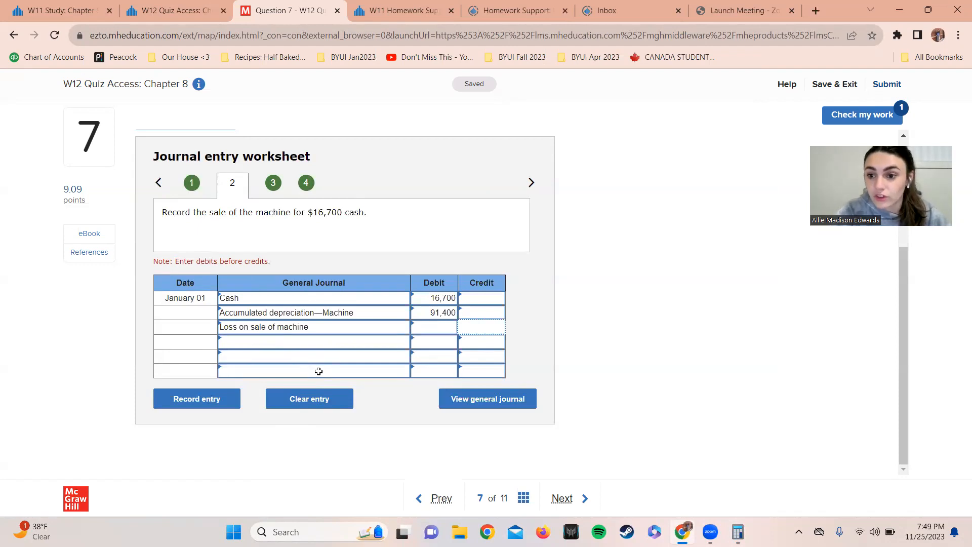
{"action": "type", "text": "16900"}
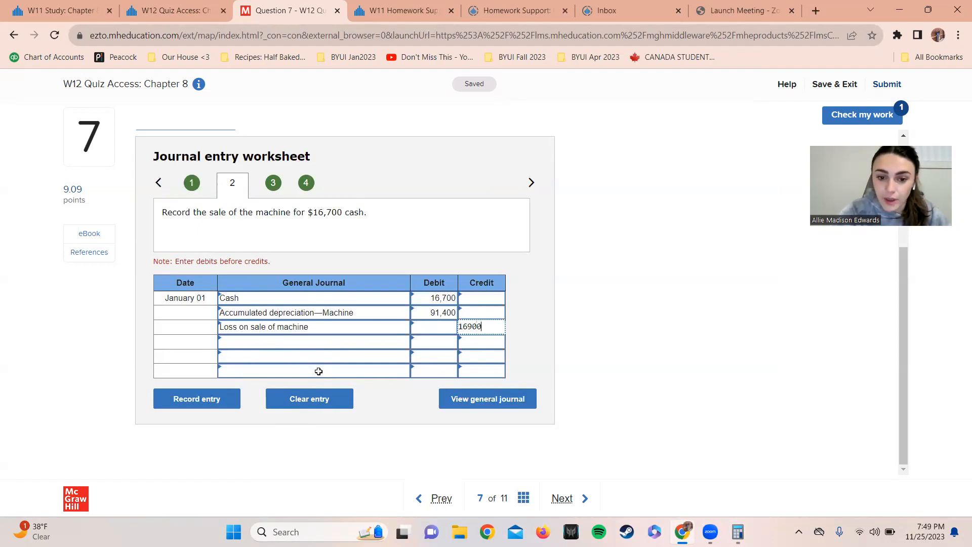
{"action": "key", "text": "Tab"}
Step: Add Machine as the fourth account of entry 2, credit it for 125,000, and record the entry
{"action": "type", "text": "Machine"}
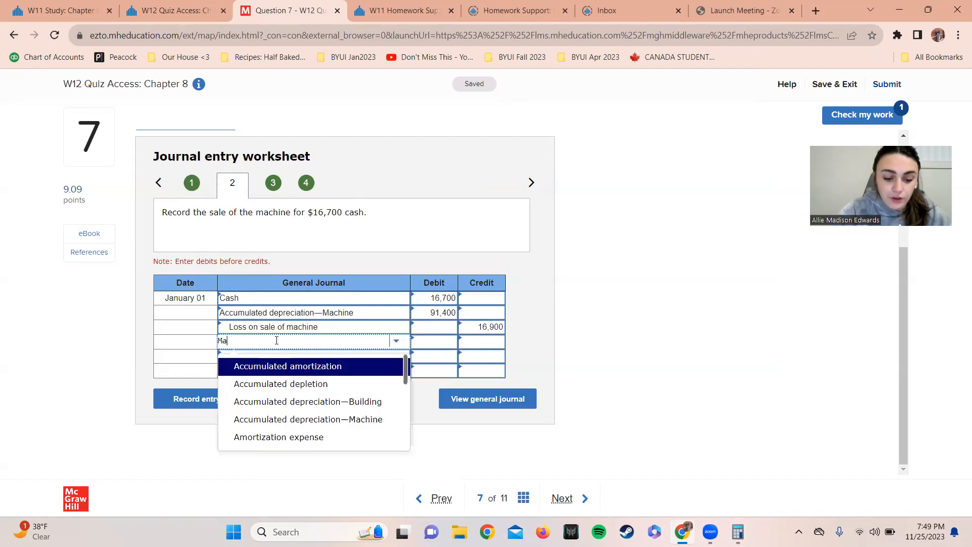
{"action": "key", "text": "Down"}
{"action": "key", "text": "Down"}
{"action": "key", "text": "Down"}
{"action": "key", "text": "Down"}
{"action": "key", "text": "Down"}
{"action": "key", "text": "Down"}
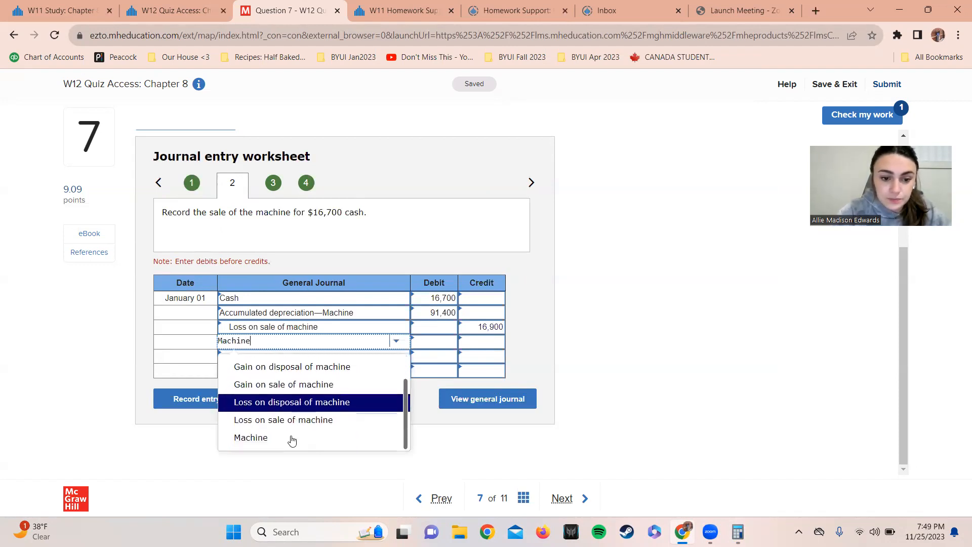
{"action": "key", "text": "Return"}
{"action": "key", "text": "Tab"}
{"action": "key", "text": "Tab"}
{"action": "type", "text": "125,000"}
{"action": "key", "text": "Tab"}
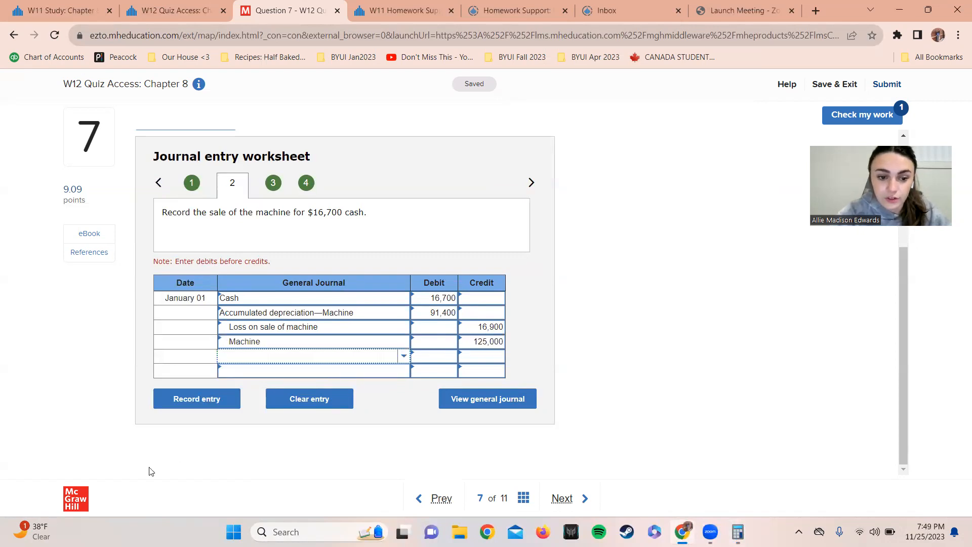
{"action": "left_click", "coordinate": [209, 401]}
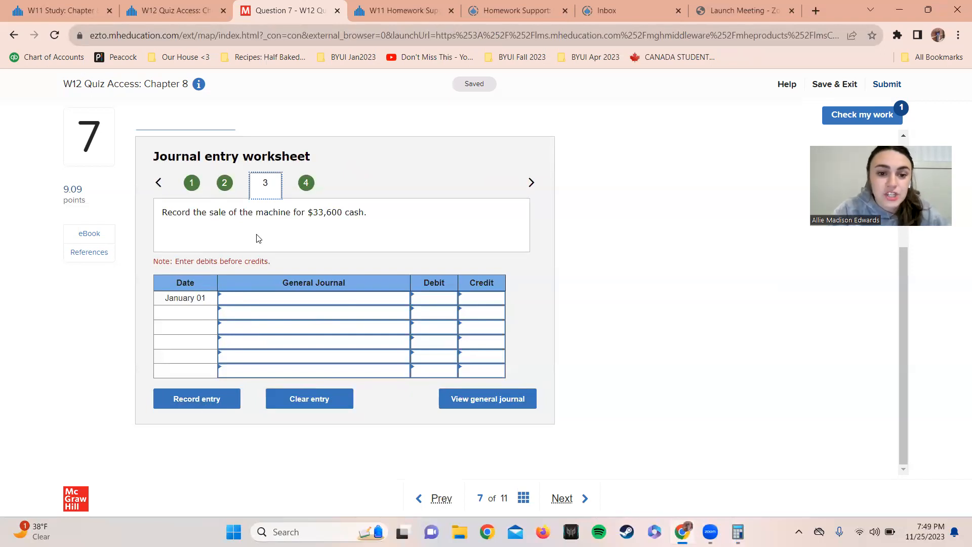
Step: In entry 3 for the $33,600 sale, choose Cash on the January 01 line and debit it for 33,600
{"action": "left_click", "coordinate": [319, 299]}
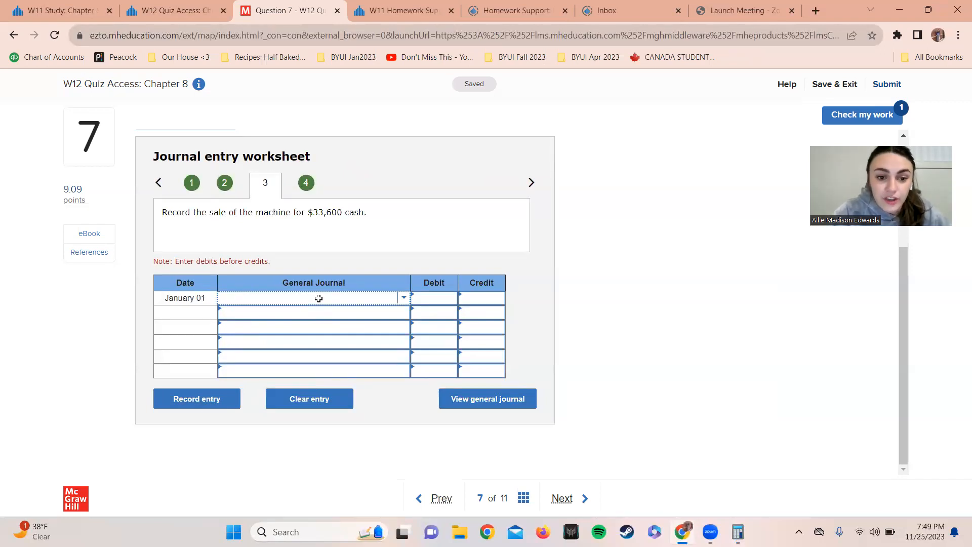
{"action": "type", "text": "Cash"}
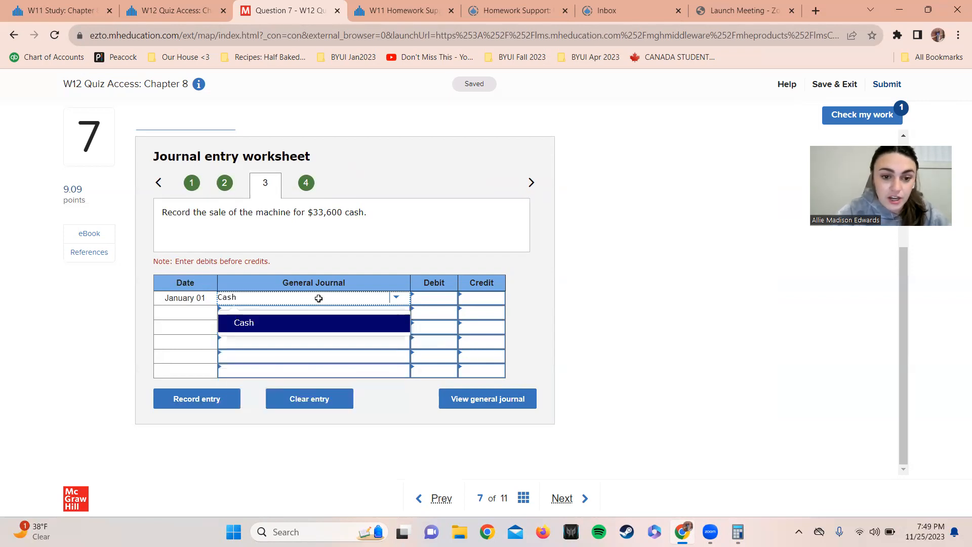
{"action": "key", "text": "Tab"}
{"action": "type", "text": "33,600"}
{"action": "key", "text": "Tab"}
Step: Add Accumulated depreciation—Machine as the second account of entry 3 and debit it for 91,400
{"action": "left_click", "coordinate": [329, 314]}
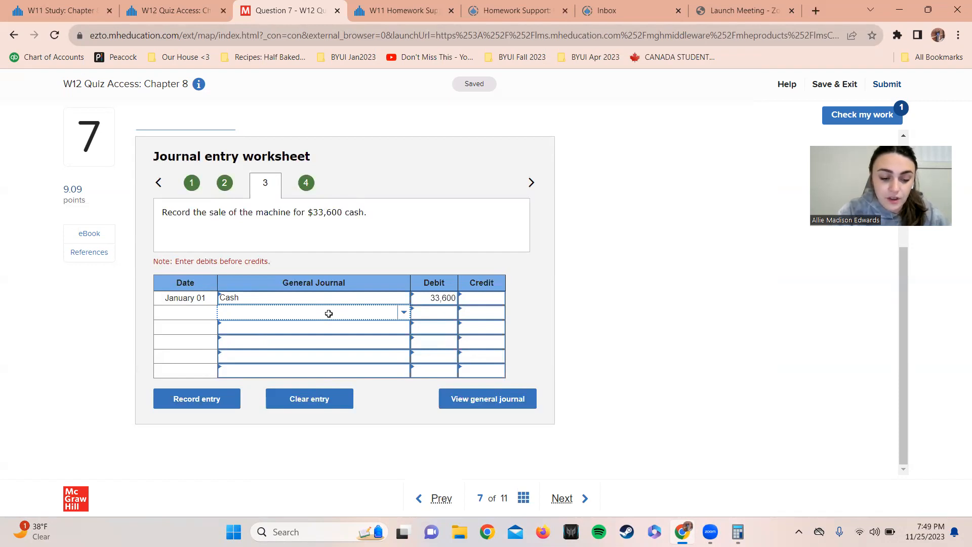
{"action": "type", "text": "Accul"}
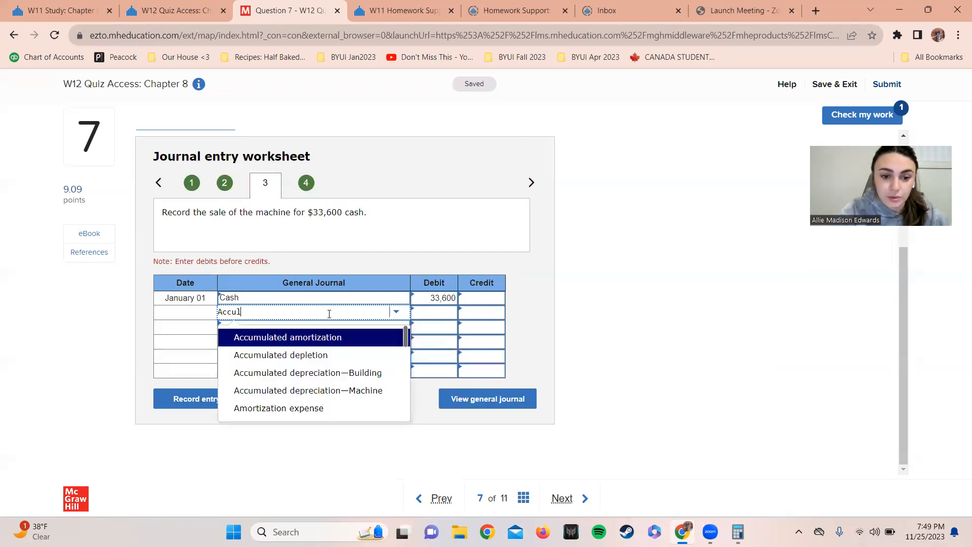
{"action": "key", "text": "BackSpace"}
{"action": "type", "text": "mul"}
{"action": "key", "text": "Down"}
{"action": "key", "text": "Down"}
{"action": "key", "text": "Down"}
{"action": "key", "text": "Down"}
{"action": "key", "text": "Tab"}
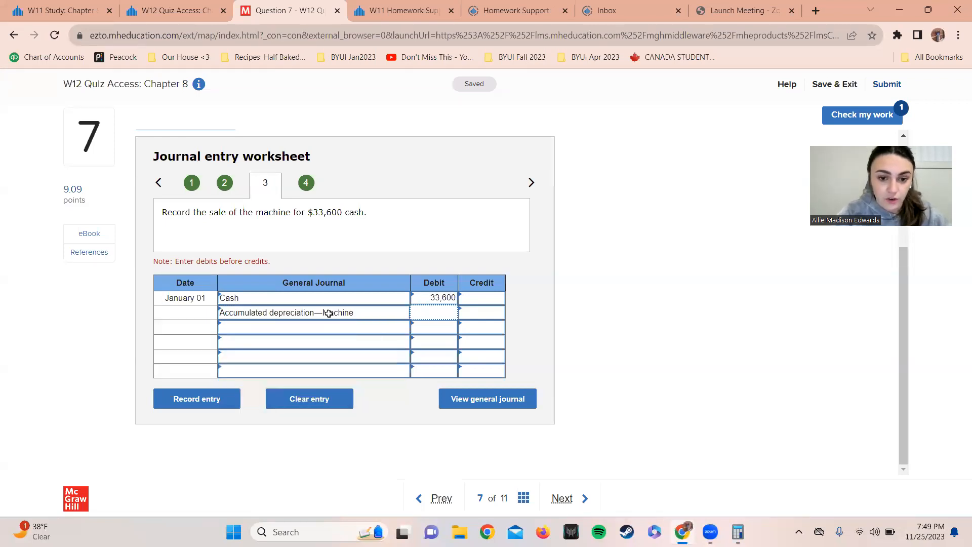
{"action": "type", "text": "91"}
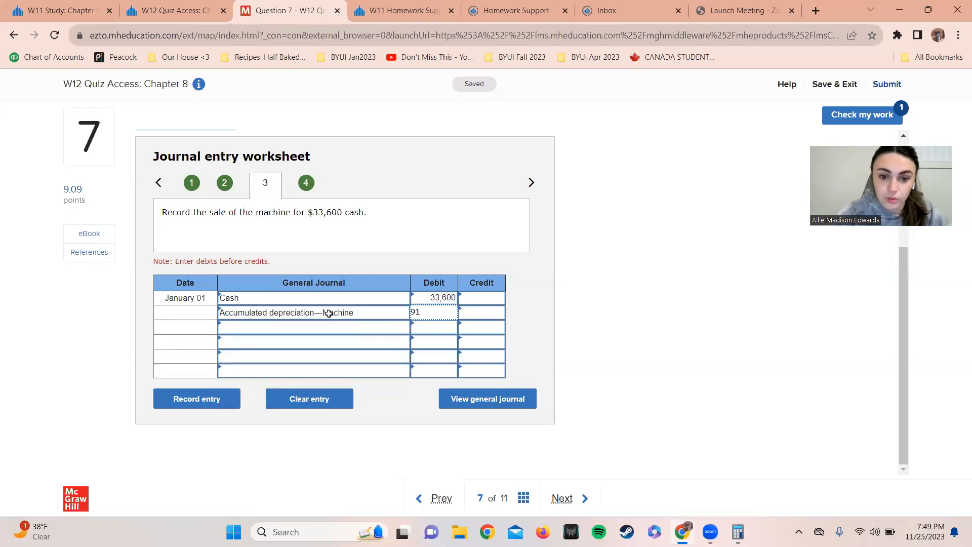
{"action": "type", "text": ",400"}
{"action": "key", "text": "Tab"}
Step: Add Machine as the third account of entry 3 and credit it for 125,000
{"action": "left_click", "coordinate": [307, 330]}
{"action": "type", "text": "Machine"}
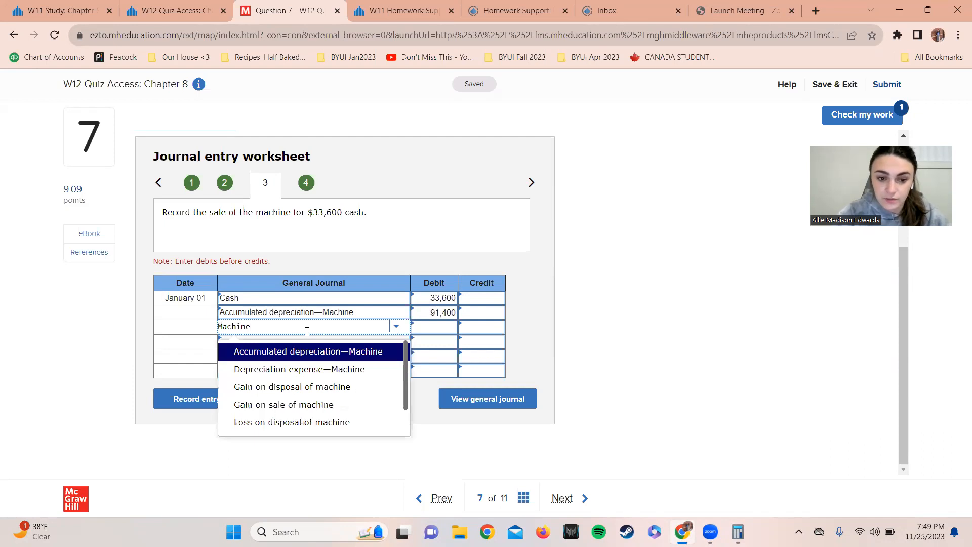
{"action": "key", "text": "Down"}
{"action": "key", "text": "Down"}
{"action": "key", "text": "Down"}
{"action": "key", "text": "Down"}
{"action": "key", "text": "Down"}
{"action": "key", "text": "Down"}
{"action": "key", "text": "Down"}
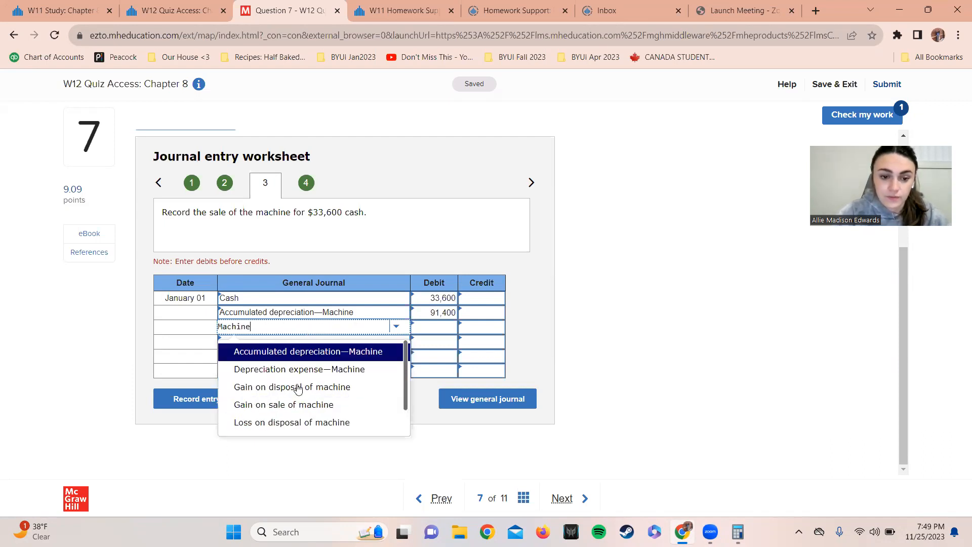
{"action": "left_click", "coordinate": [276, 423]}
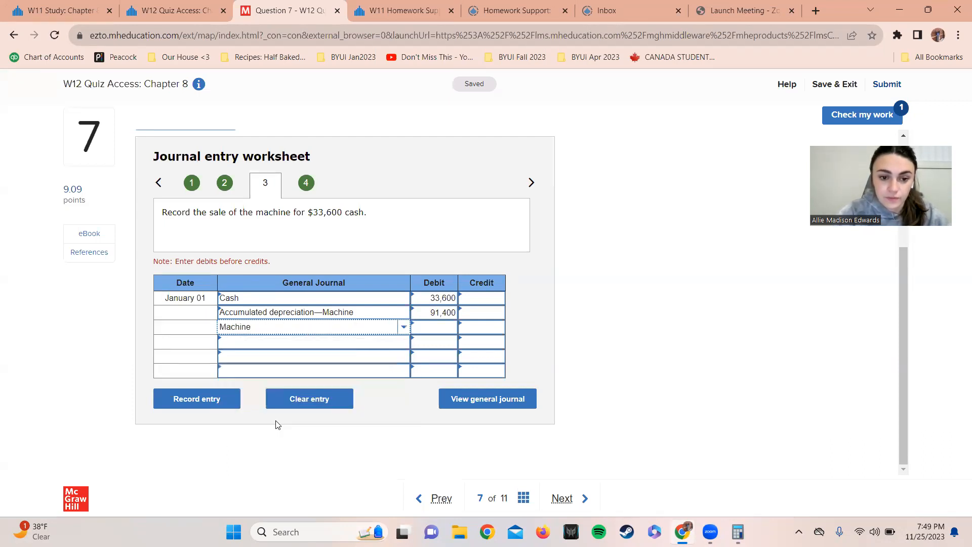
{"action": "type", "text": "125000"}
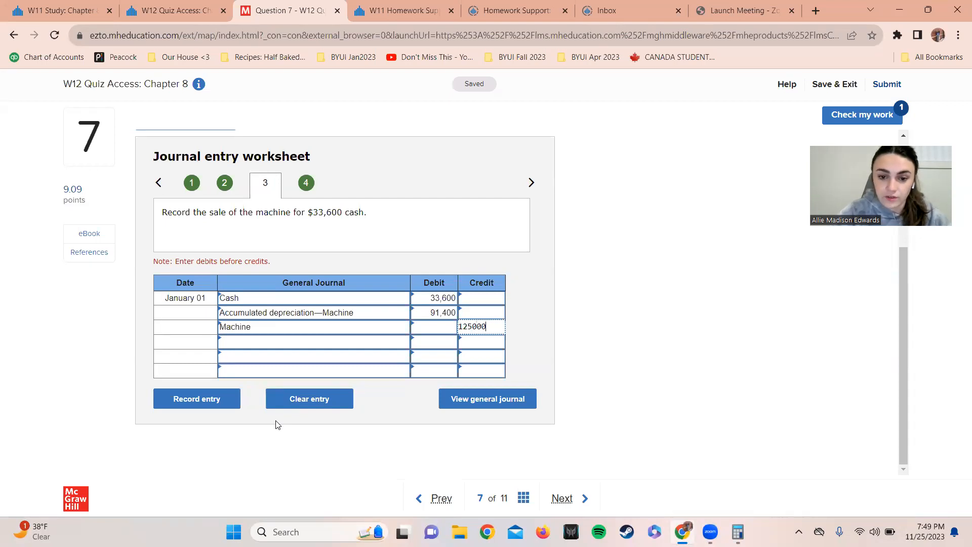
{"action": "key", "text": "Tab"}
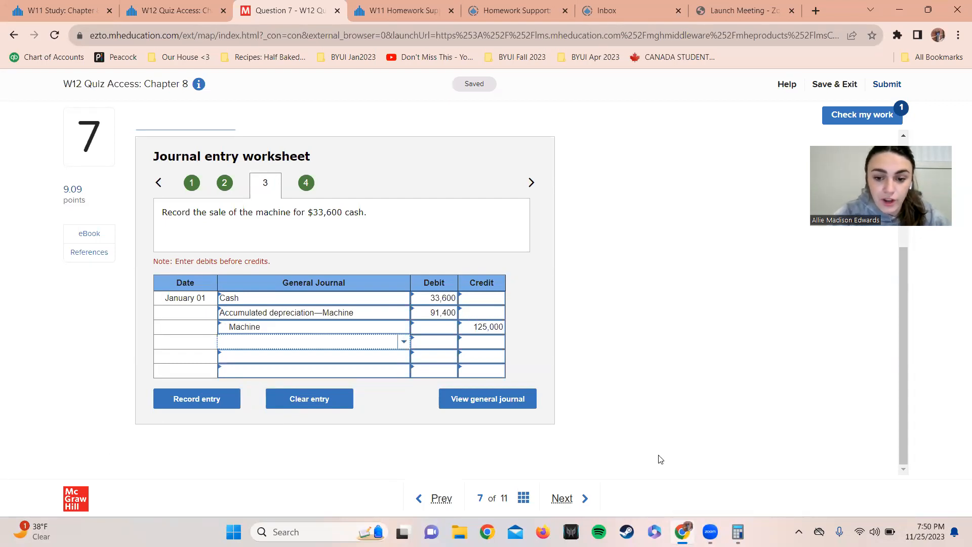
Step: Check entry 3's debits by adding 91,400 and 33,600 in Calculator, close it, and record the entry
{"action": "left_click", "coordinate": [735, 530]}
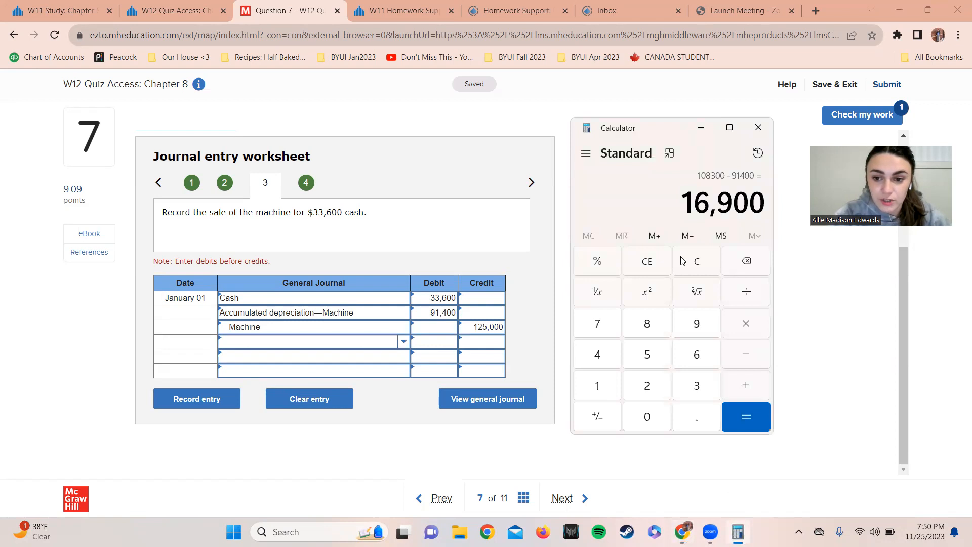
{"action": "left_click", "coordinate": [683, 261]}
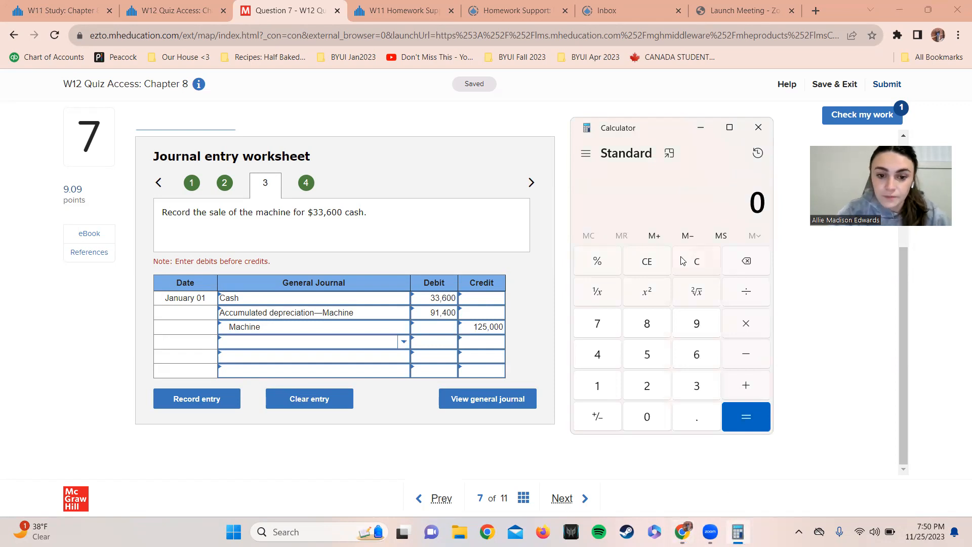
{"action": "type", "text": "91400 "}
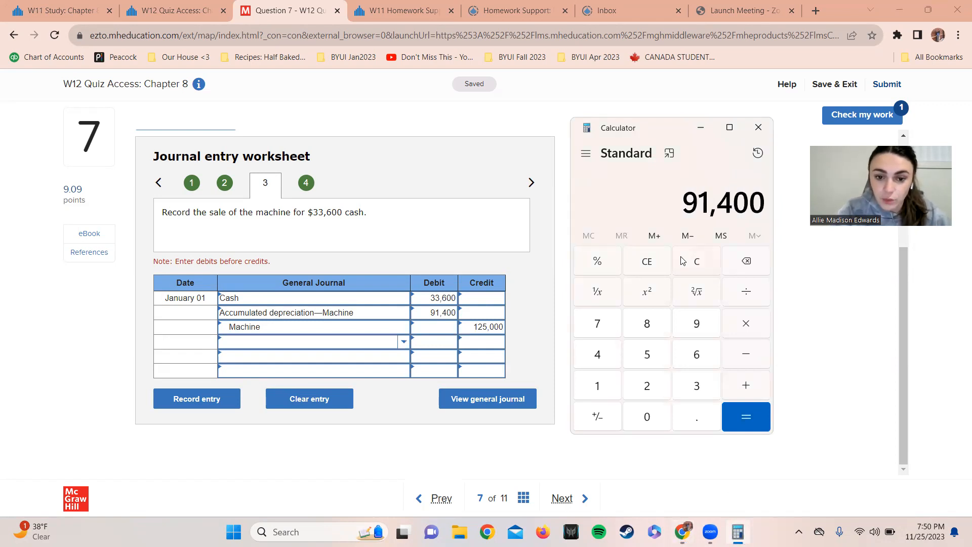
{"action": "type", "text": "+ 33,600"}
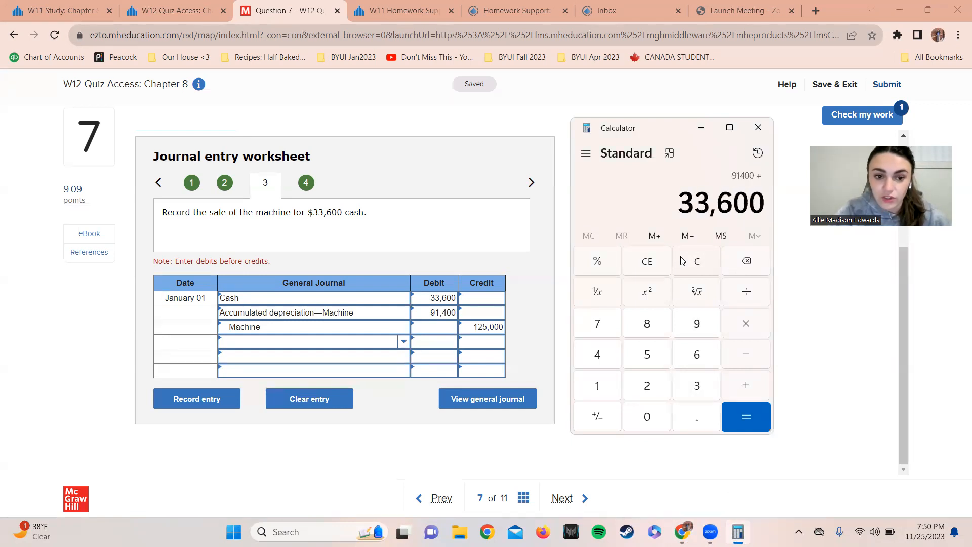
{"action": "key", "text": "Return"}
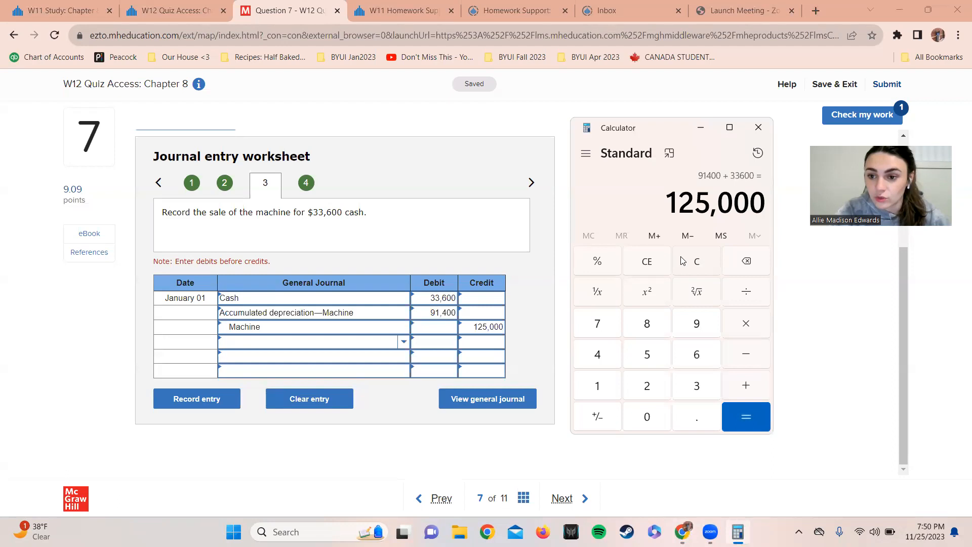
{"action": "left_click", "coordinate": [762, 131]}
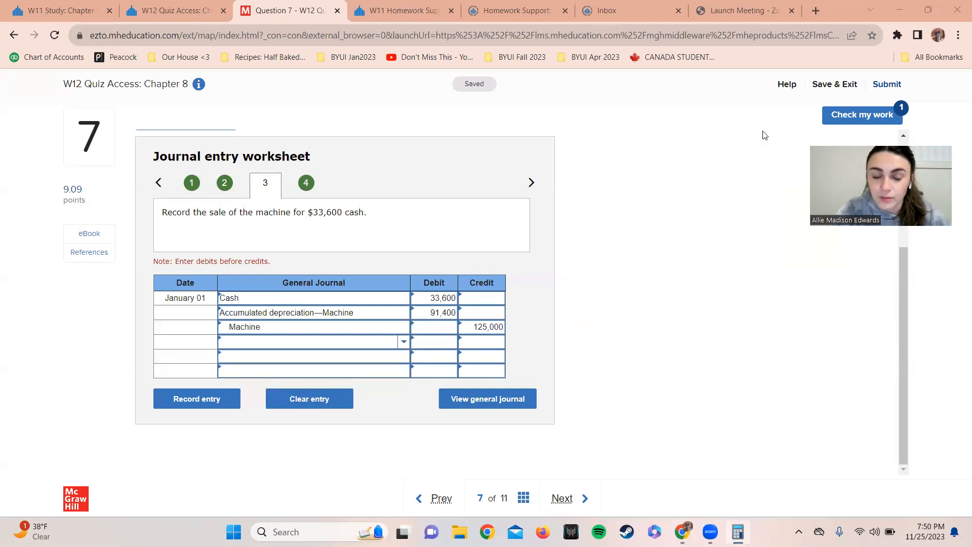
{"action": "left_click", "coordinate": [212, 402]}
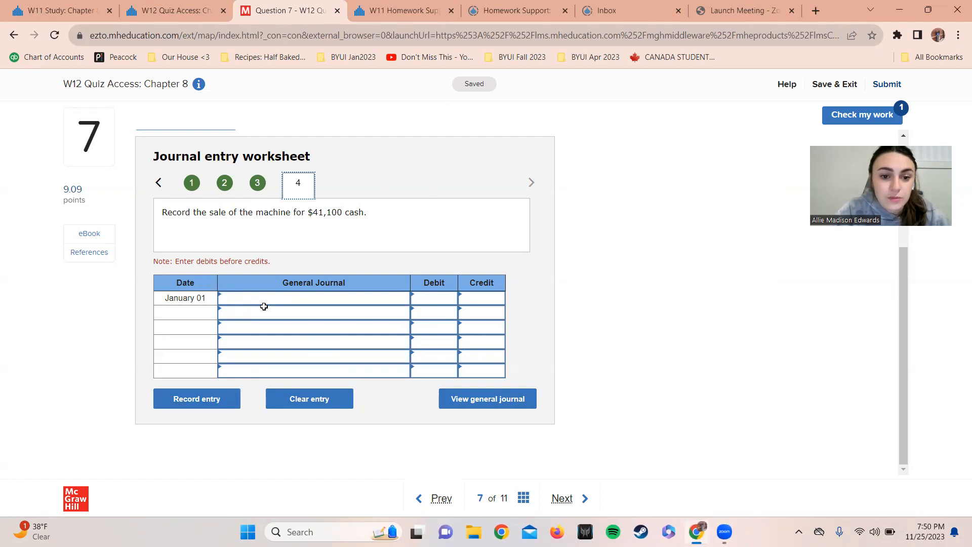
Step: In entry 4 for the $41,100 sale, choose Cash on the January 01 line and debit it for 41,100
{"action": "left_click", "coordinate": [293, 301]}
{"action": "type", "text": "Cash"}
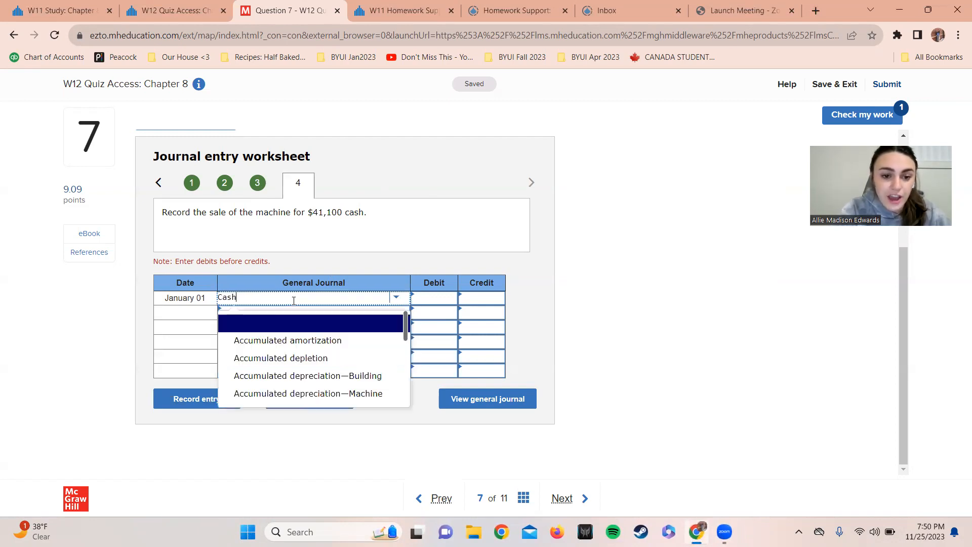
{"action": "key", "text": "Tab"}
{"action": "left_click", "coordinate": [429, 299]}
{"action": "type", "text": "41,100"}
{"action": "key", "text": "Tab"}
{"action": "left_click", "coordinate": [450, 317]}
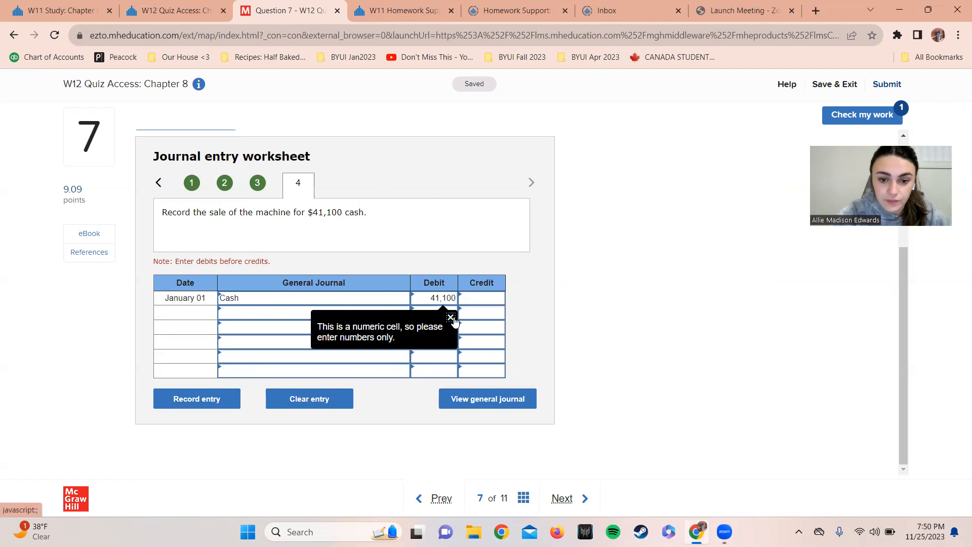
Step: Add Accumulated depreciation—Machine as the second account of entry 4 and debit it for 91,400
{"action": "left_click", "coordinate": [300, 314]}
{"action": "type", "text": "Acc"}
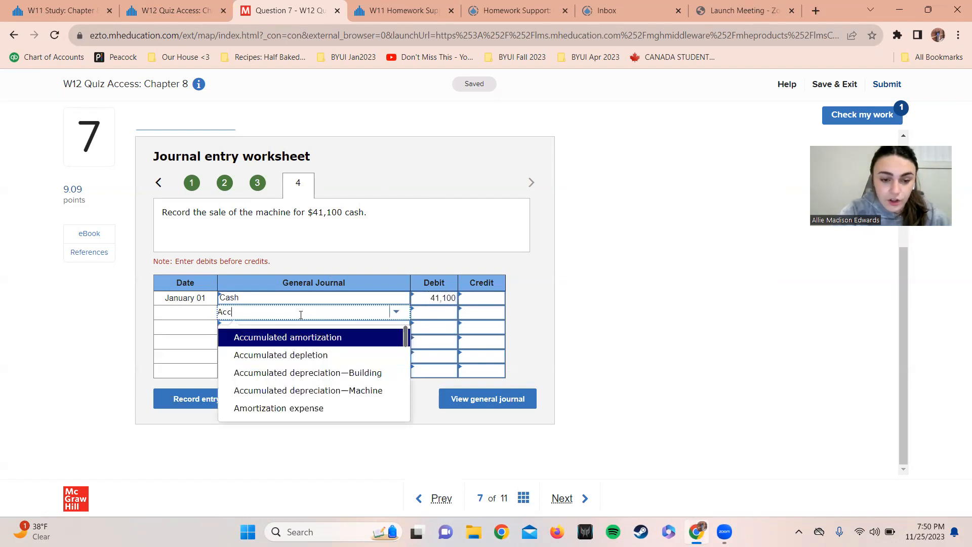
{"action": "type", "text": "um"}
{"action": "key", "text": "Down"}
{"action": "key", "text": "Down"}
{"action": "key", "text": "Down"}
{"action": "key", "text": "Down"}
{"action": "key", "text": "Down"}
{"action": "key", "text": "Down"}
{"action": "key", "text": "Down"}
{"action": "key", "text": "Down"}
{"action": "key", "text": "Tab"}
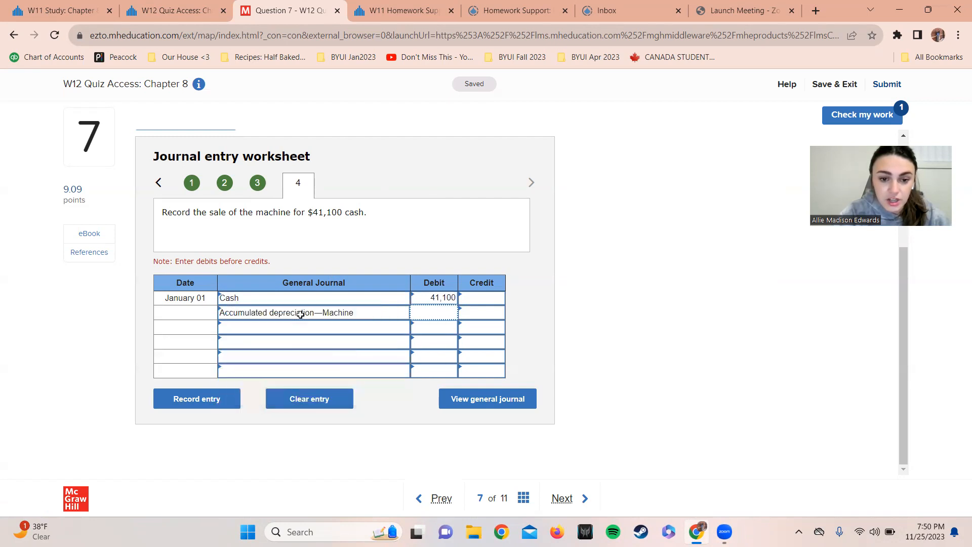
{"action": "type", "text": "91400"}
{"action": "key", "text": "Tab"}
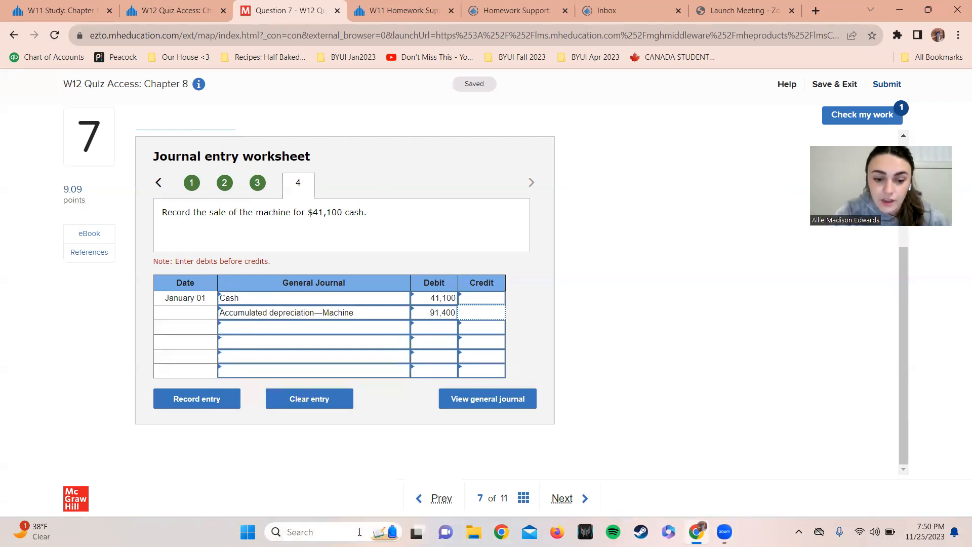
Step: In Calculator, add 91,400 and 41,100 and subtract 125,000 to work out the gain on the sale
{"action": "left_click", "coordinate": [303, 532]}
{"action": "type", "text": "ca"}
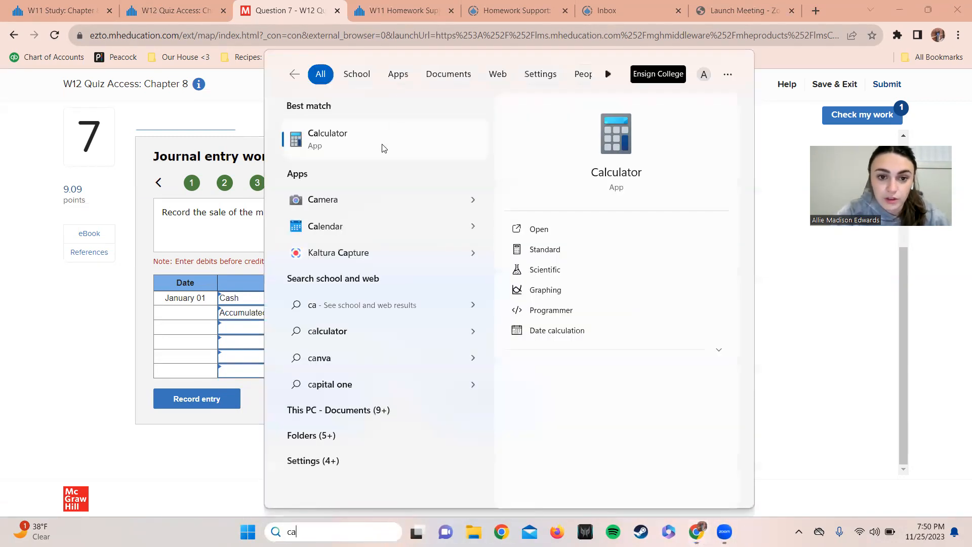
{"action": "left_click", "coordinate": [381, 145]}
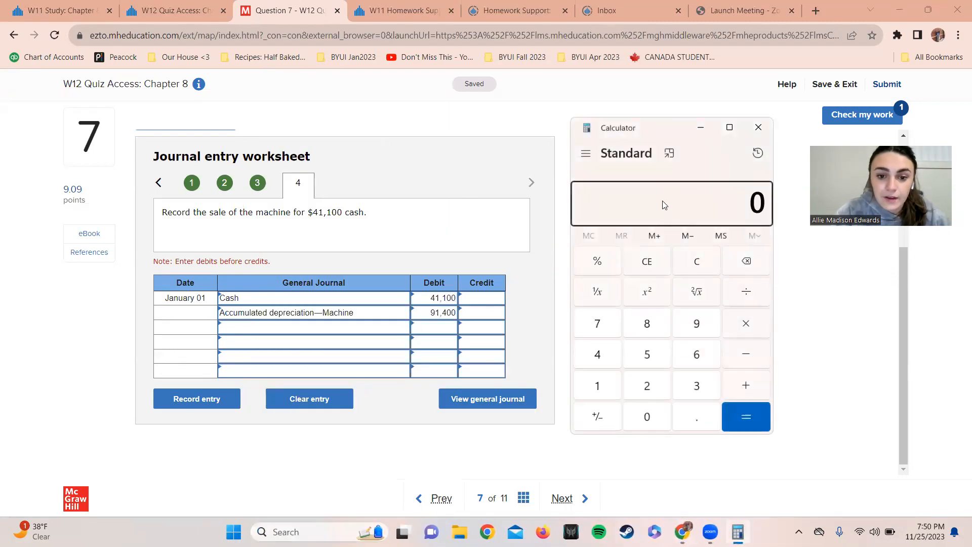
{"action": "type", "text": "91400 "}
{"action": "type", "text": "+ 4110"}
{"action": "type", "text": "00"}
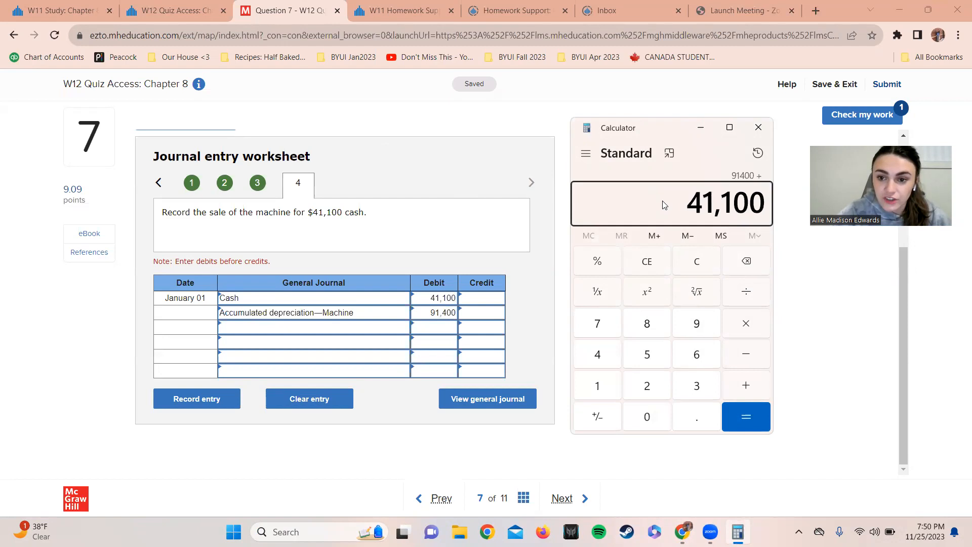
{"action": "key", "text": "Return"}
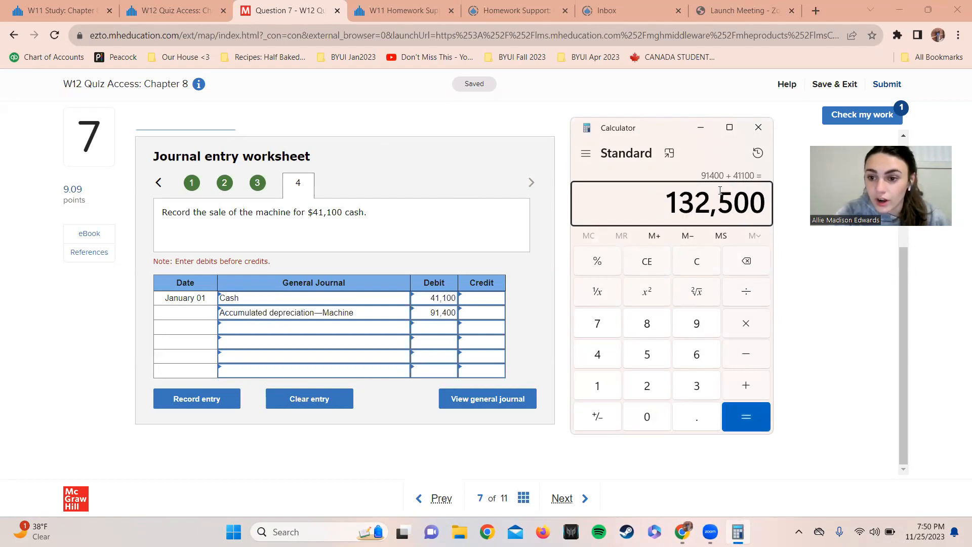
{"action": "left_click", "coordinate": [749, 356]}
{"action": "type", "text": "125000"}
{"action": "key", "text": "Return"}
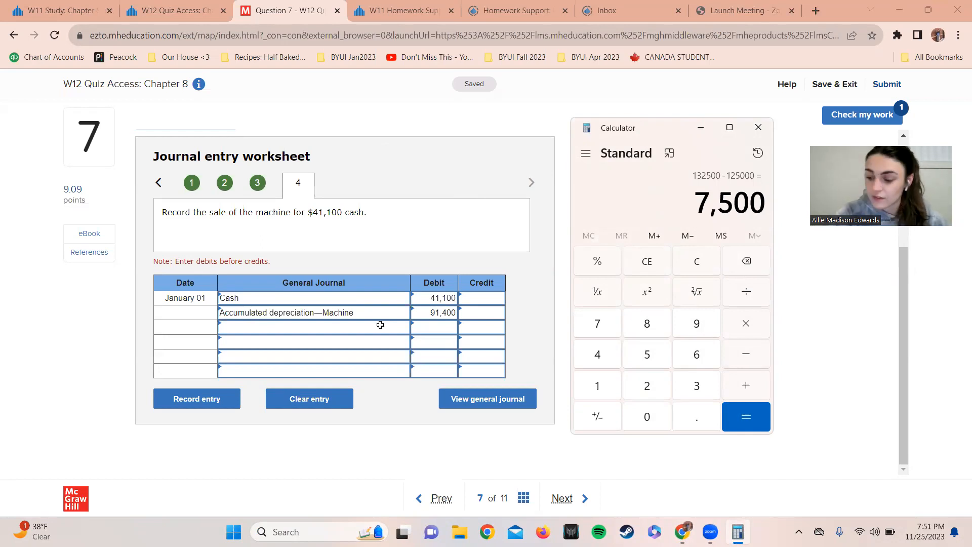
Step: Add Gain on sale of machine as the third account of entry 4 and credit it for 7,500
{"action": "left_click", "coordinate": [287, 332]}
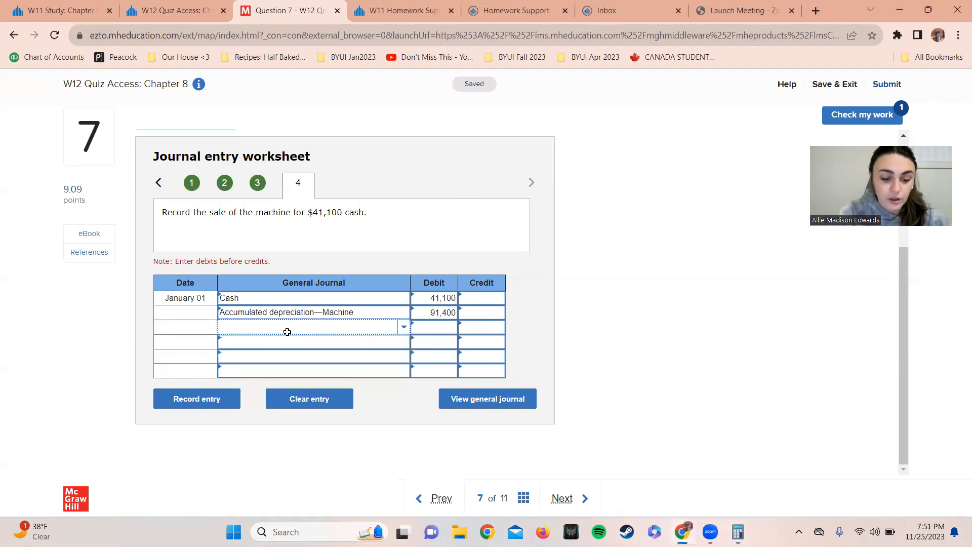
{"action": "type", "text": "Gain"}
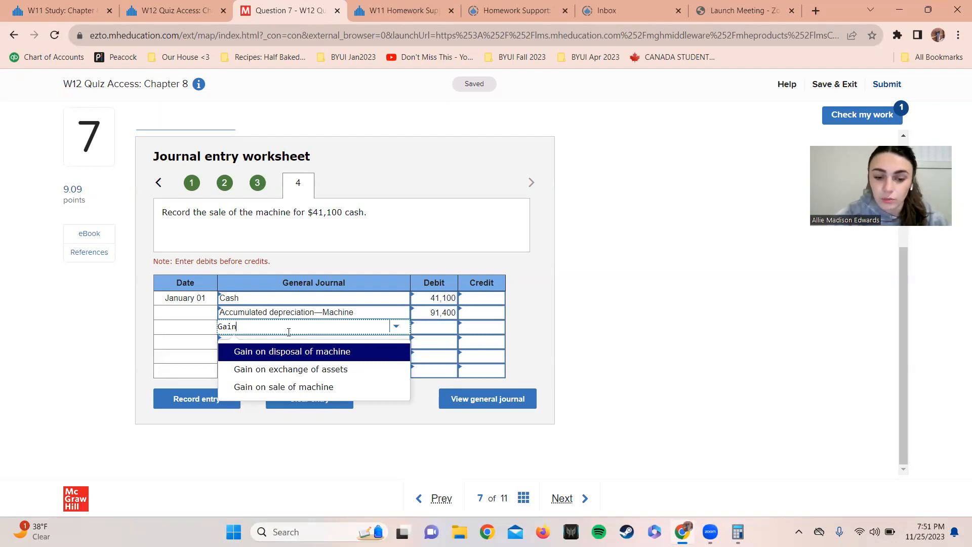
{"action": "key", "text": "Down"}
{"action": "key", "text": "Down"}
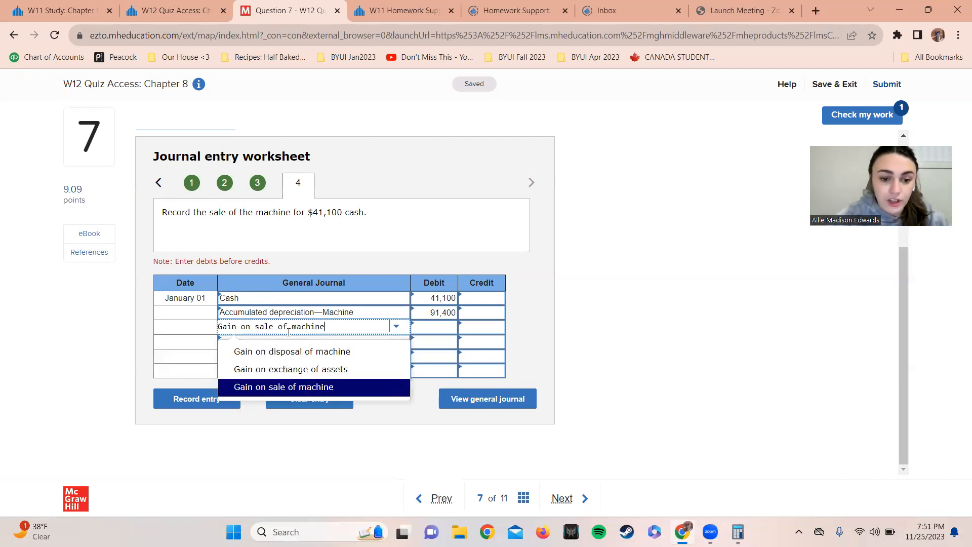
{"action": "left_click", "coordinate": [294, 387]}
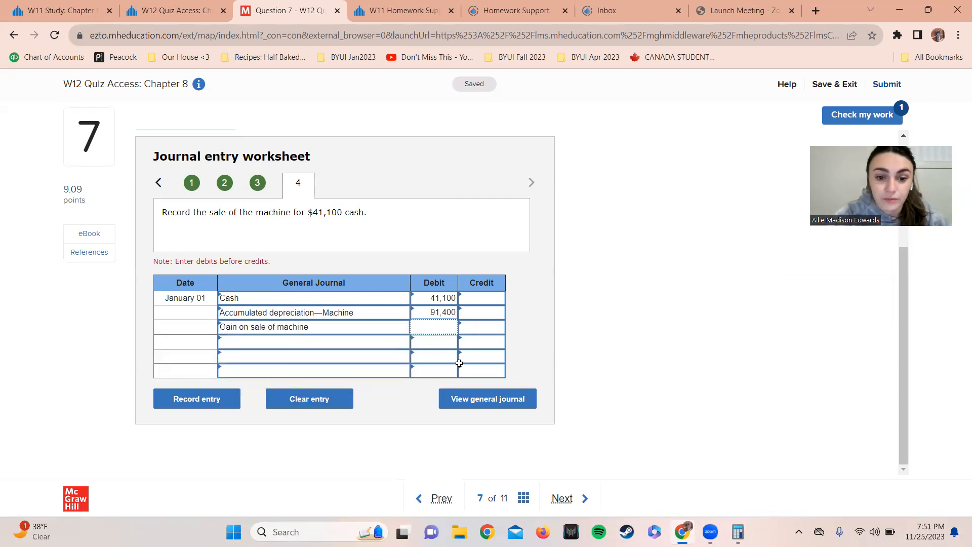
{"action": "left_click", "coordinate": [481, 326]}
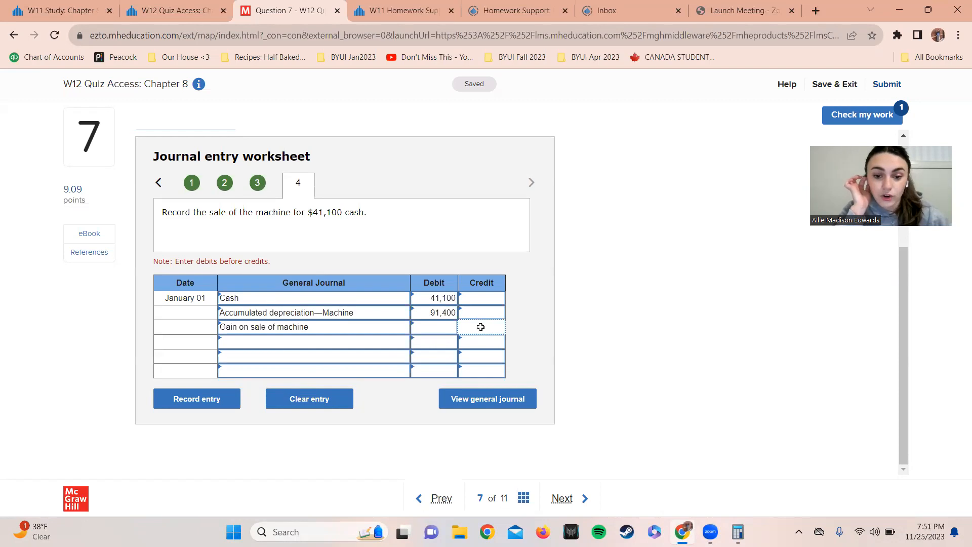
{"action": "left_click", "coordinate": [738, 531]}
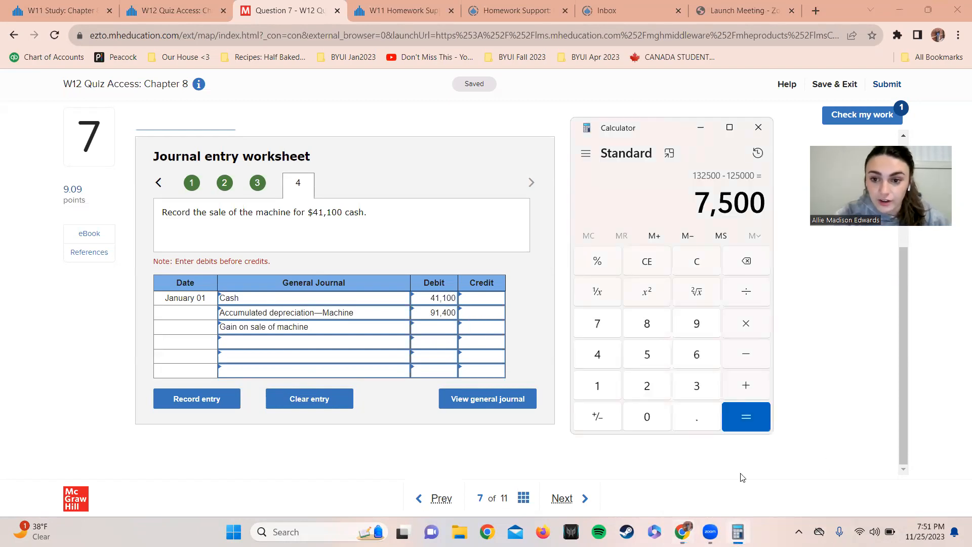
{"action": "left_click", "coordinate": [482, 326]}
{"action": "type", "text": "7500"}
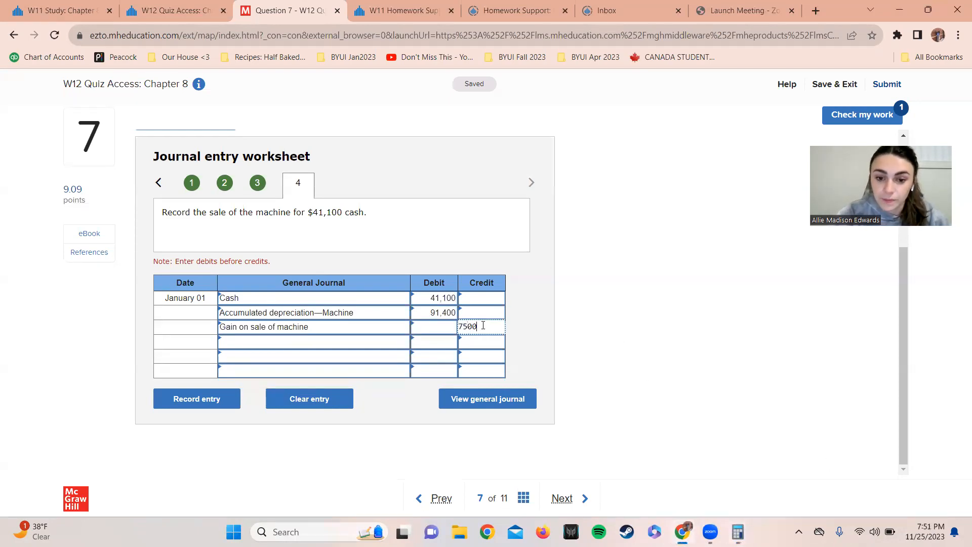
{"action": "key", "text": "Tab"}
Step: Add Machine as the fourth account of entry 4 and credit it for 125,000
{"action": "type", "text": "Ma"}
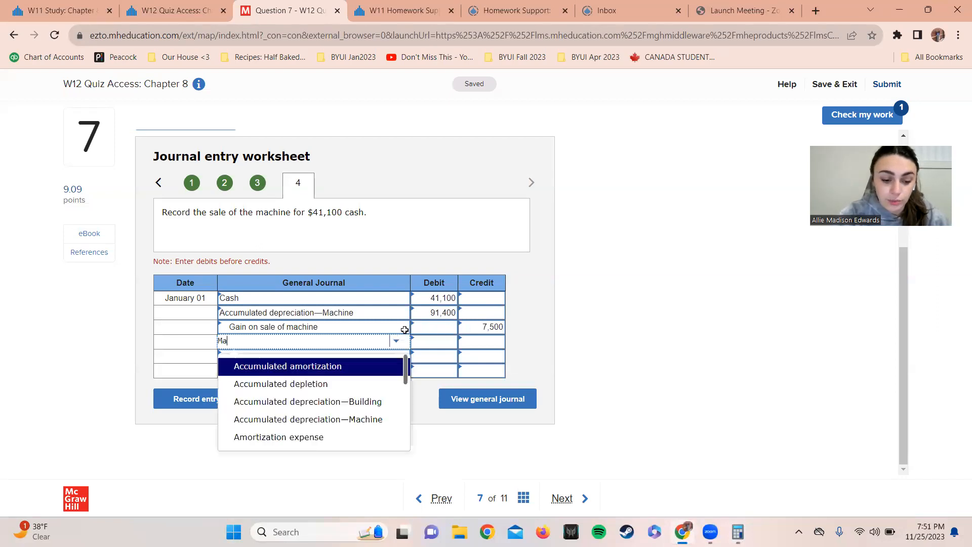
{"action": "type", "text": "vchine"}
{"action": "key", "text": "BackSpace"}
{"action": "key", "text": "BackSpace"}
{"action": "key", "text": "BackSpace"}
{"action": "key", "text": "BackSpace"}
{"action": "key", "text": "BackSpace"}
{"action": "key", "text": "BackSpace"}
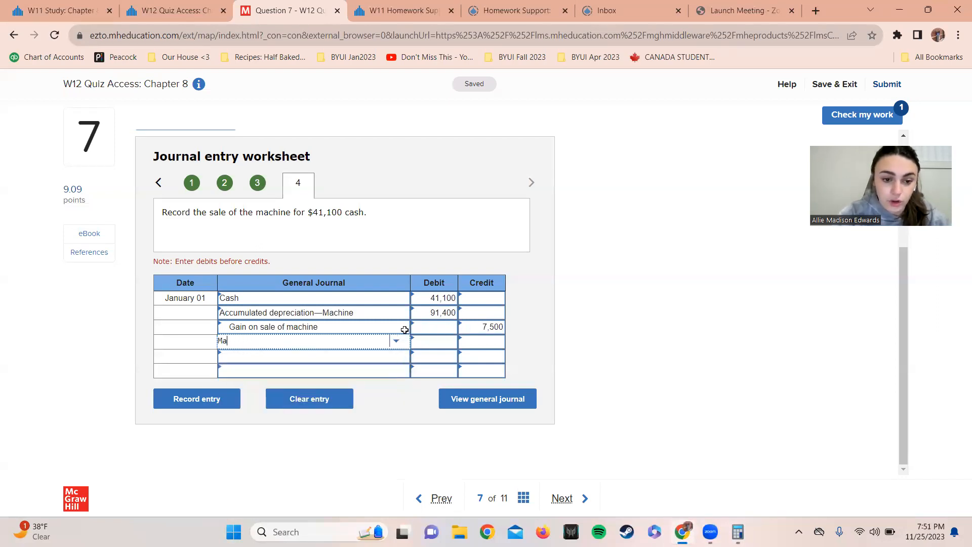
{"action": "type", "text": "chine"}
{"action": "key", "text": "Down"}
{"action": "key", "text": "Down"}
{"action": "key", "text": "Down"}
{"action": "key", "text": "Down"}
{"action": "key", "text": "Down"}
{"action": "key", "text": "Down"}
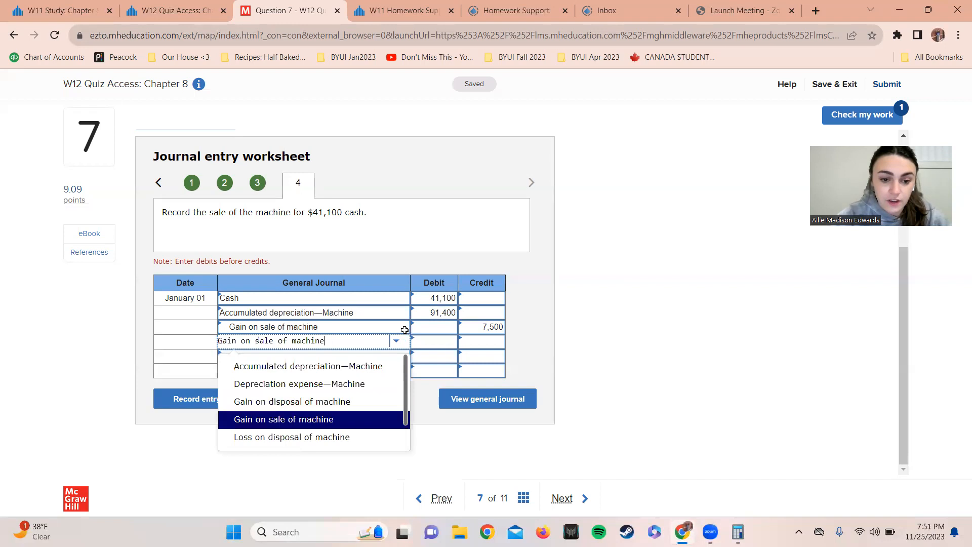
{"action": "key", "text": "Tab"}
{"action": "key", "text": "Tab"}
{"action": "type", "text": "750"}
{"action": "key", "text": "BackSpace"}
{"action": "key", "text": "BackSpace"}
{"action": "key", "text": "BackSpace"}
{"action": "type", "text": "125000"}
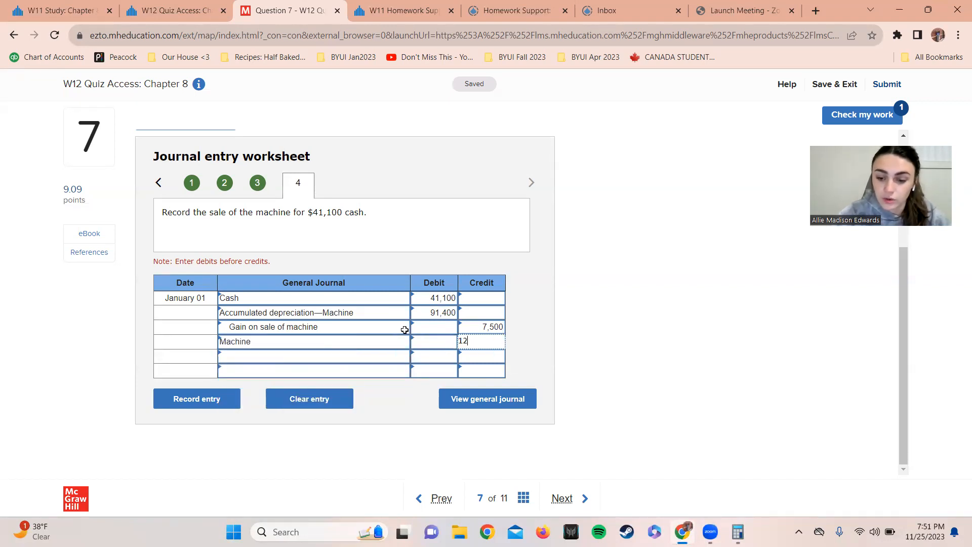
{"action": "key", "text": "Tab"}
Step: Review the machine's cost and accumulated depreciation in the exercise text against entry 4
{"action": "scroll", "coordinate": [574, 219], "scroll_direction": "up", "scroll_amount": 3}
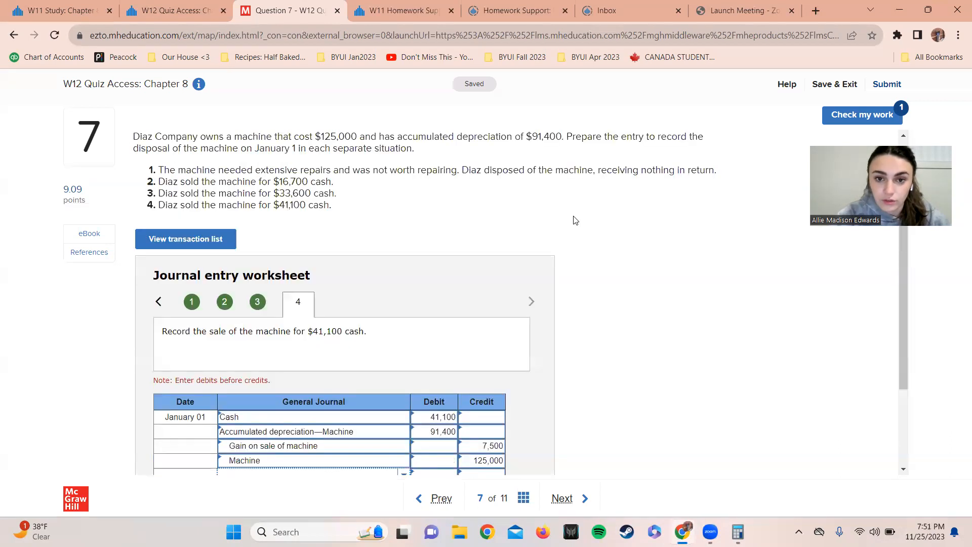
{"action": "double_click", "coordinate": [334, 177]}
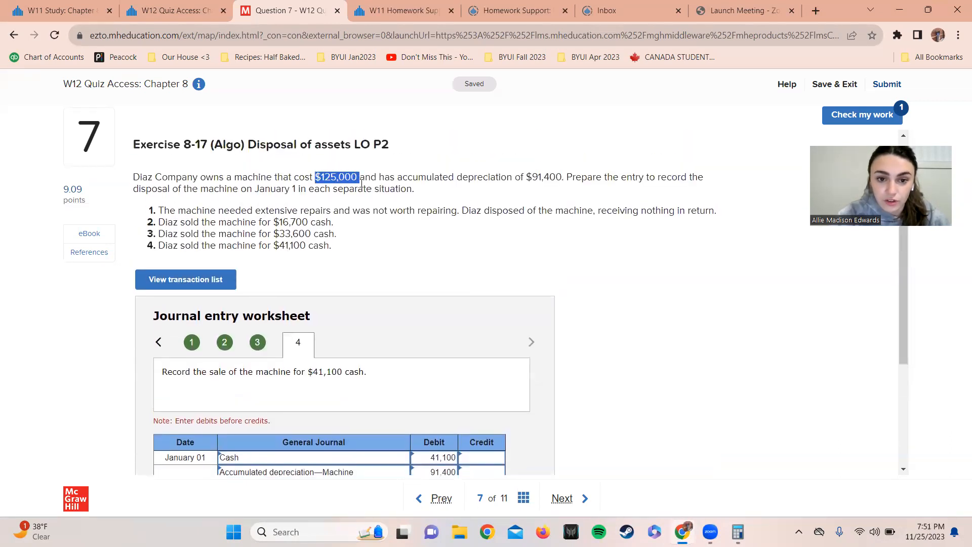
{"action": "left_click", "coordinate": [542, 170]}
{"action": "left_click_drag", "start_coordinate": [525, 179], "coordinate": [562, 180]}
{"action": "left_click", "coordinate": [561, 226]}
{"action": "scroll", "coordinate": [561, 225], "scroll_direction": "down", "scroll_amount": 3}
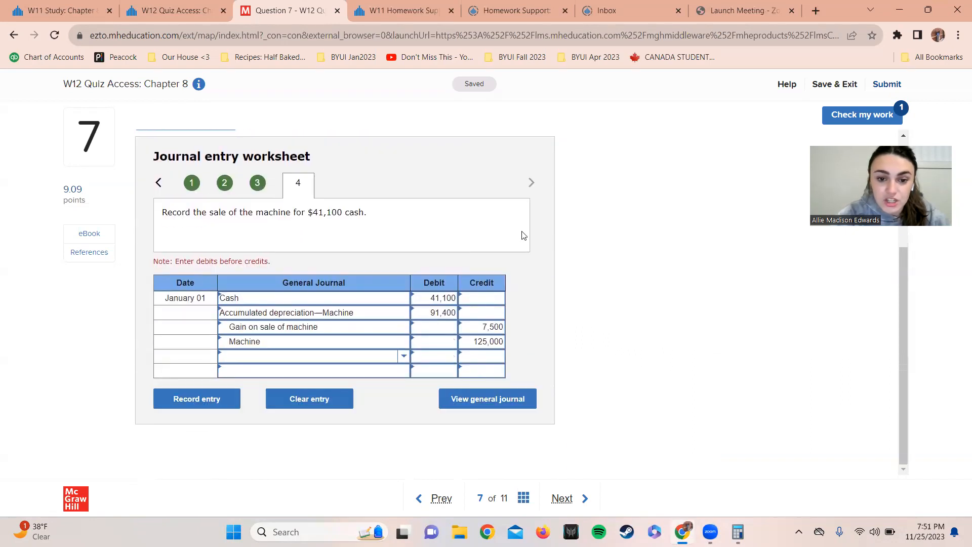
Step: Total entry 4's debits in Calculator by adding 41,100 and 91,400
{"action": "left_click", "coordinate": [738, 532]}
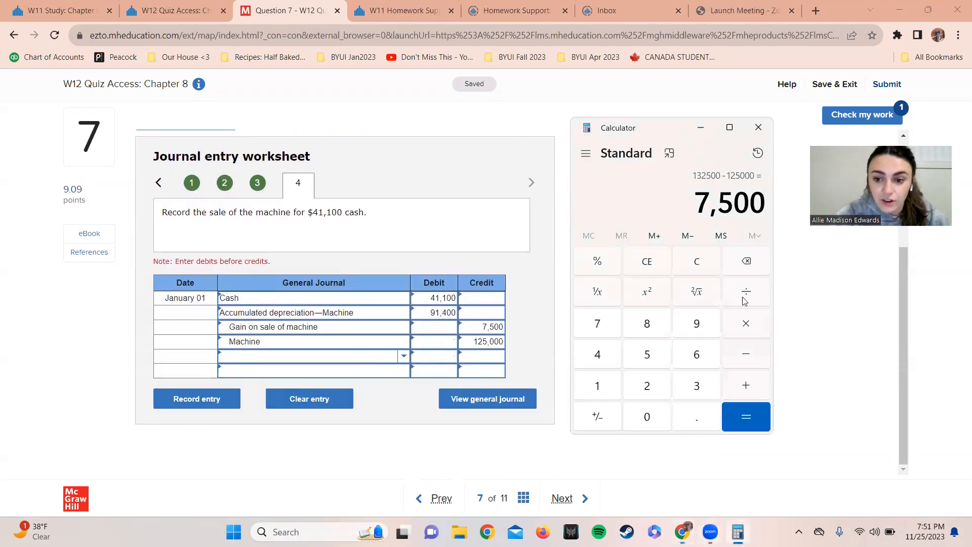
{"action": "left_click", "coordinate": [696, 273]}
{"action": "type", "text": "4"}
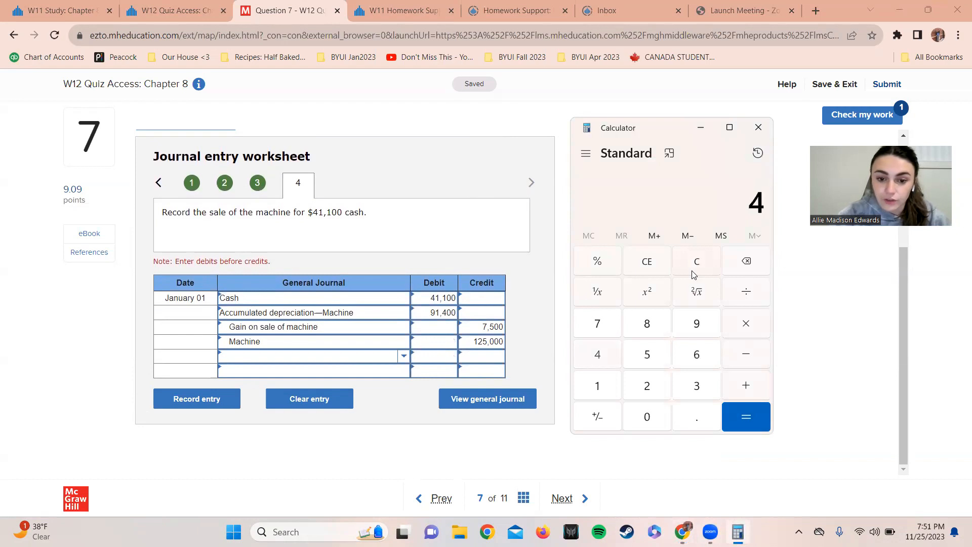
{"action": "type", "text": "1100 + 91400"}
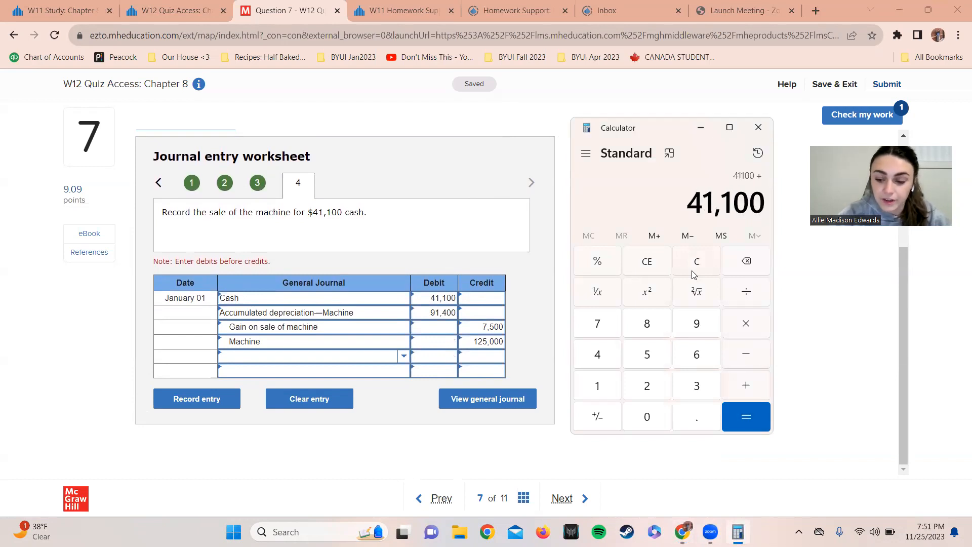
{"action": "key", "text": "Return"}
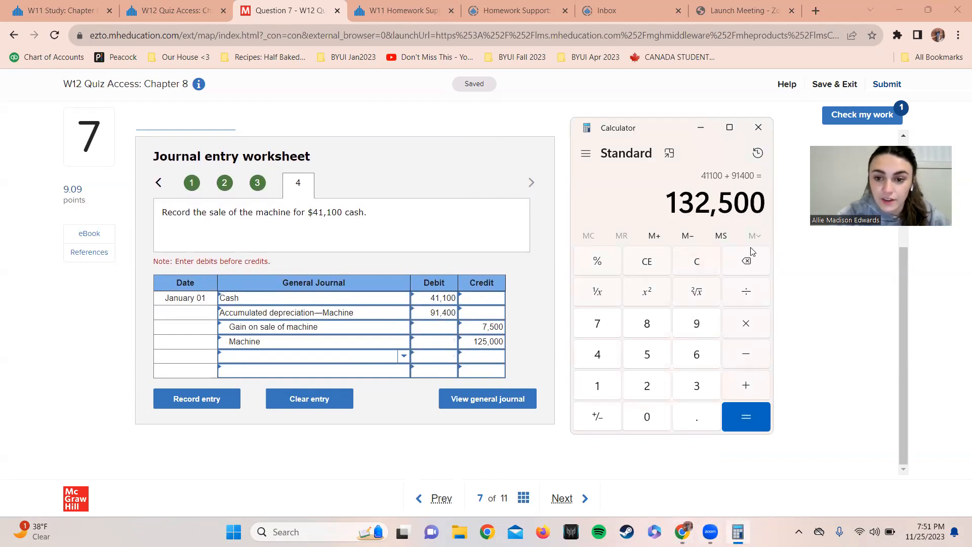
Step: Total entry 4's credits in Calculator by adding 125,000 and 7,500, and close the calculator
{"action": "left_click", "coordinate": [699, 260]}
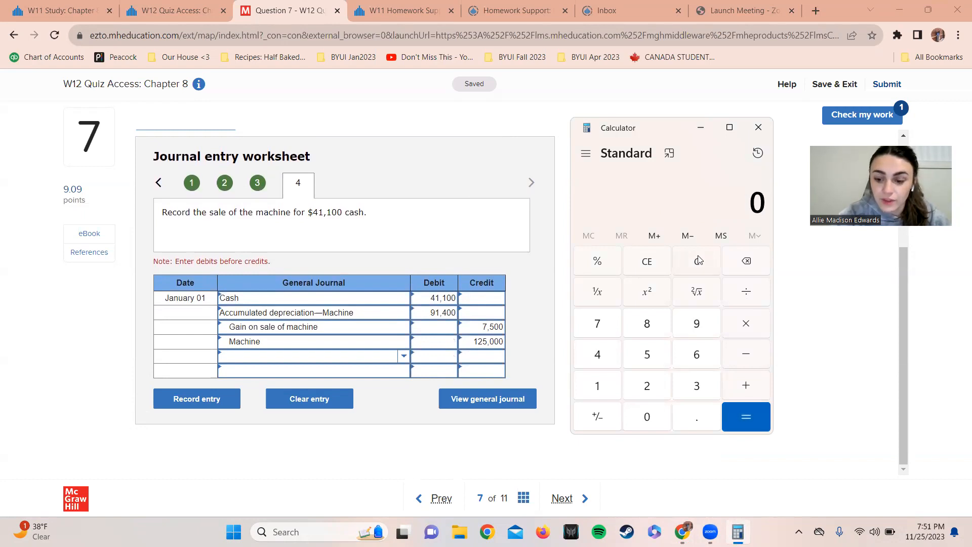
{"action": "type", "text": "125,000"}
{"action": "key", "text": "plus"}
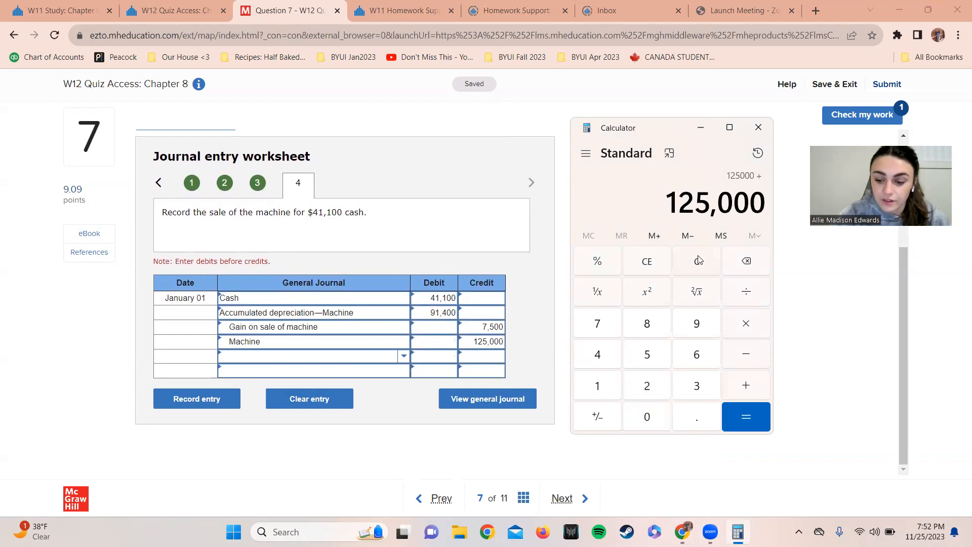
{"action": "type", "text": "7500"}
{"action": "key", "text": "Return"}
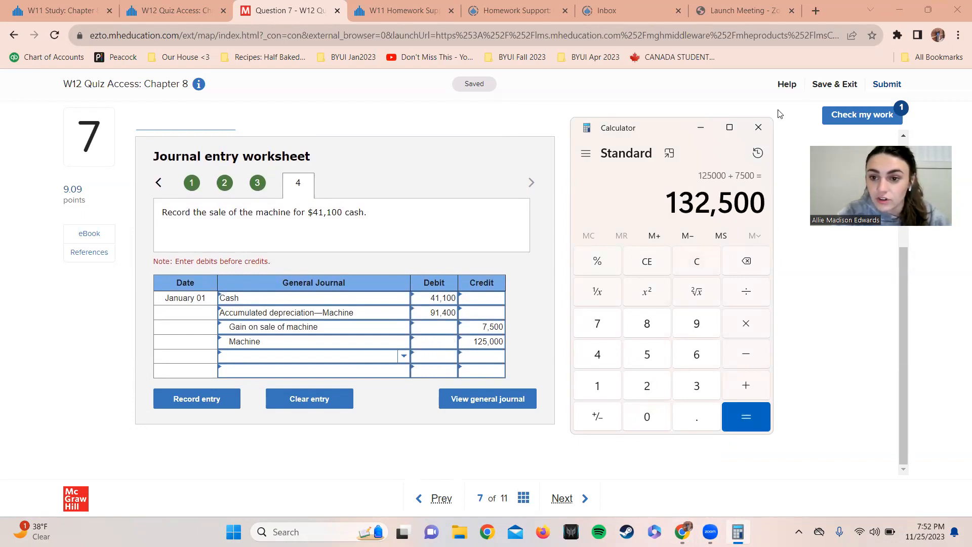
{"action": "left_click", "coordinate": [759, 127]}
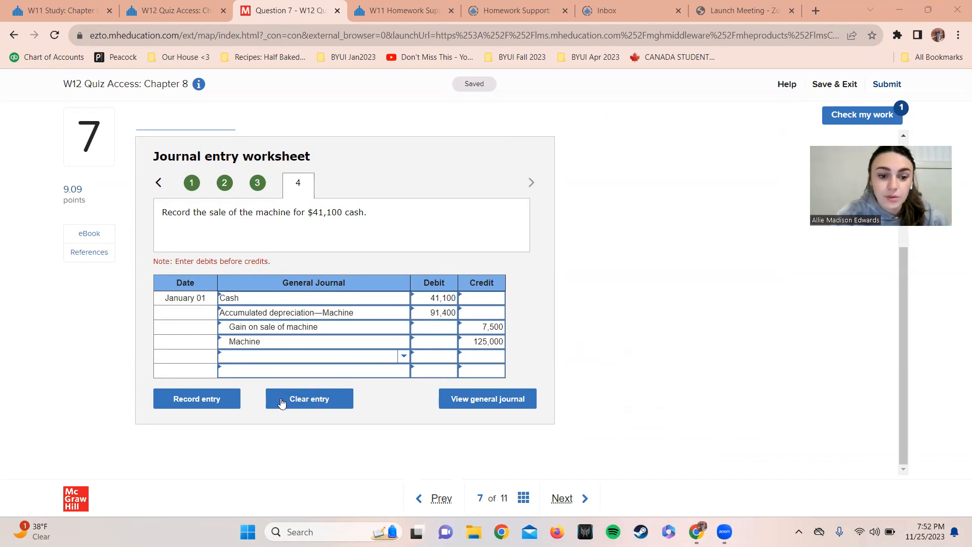
Step: Record entry 4, use the last work check on question 7, and review the marked journal entries against the exercise text
{"action": "left_click", "coordinate": [196, 400]}
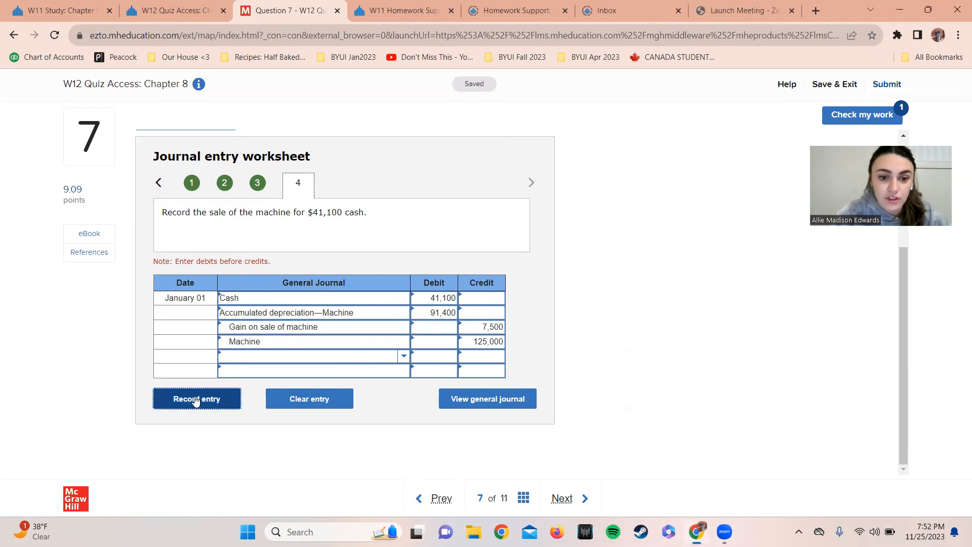
{"action": "left_click", "coordinate": [859, 119]}
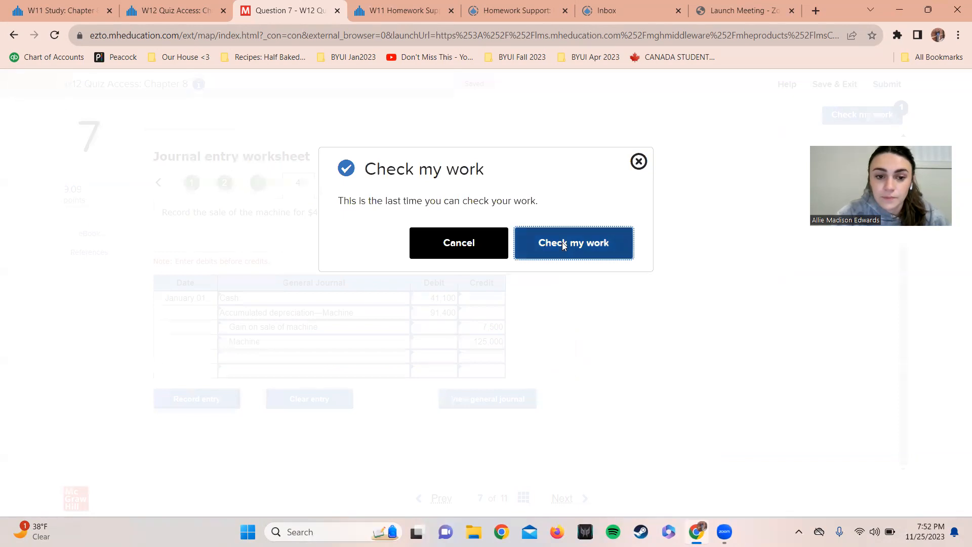
{"action": "left_click", "coordinate": [563, 246]}
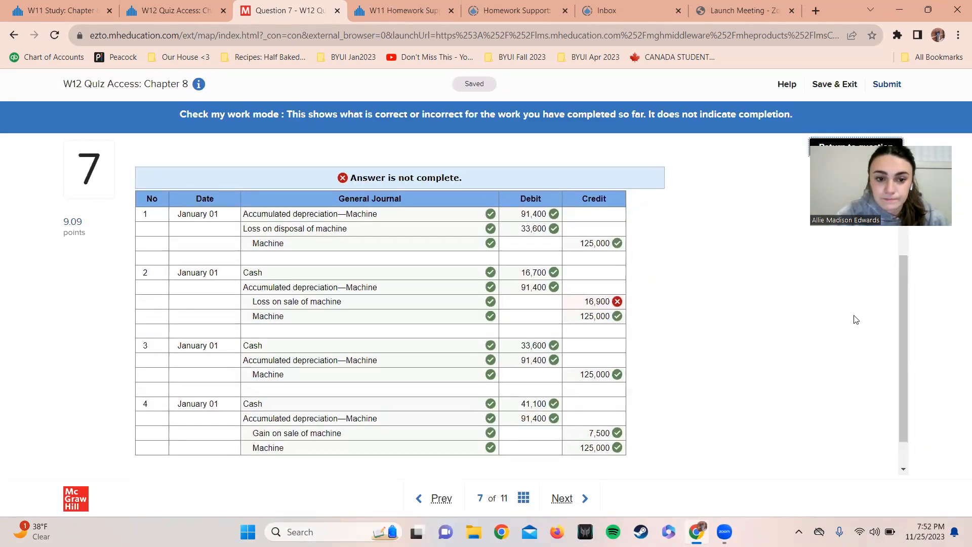
{"action": "scroll", "coordinate": [856, 320], "scroll_direction": "down", "scroll_amount": 1}
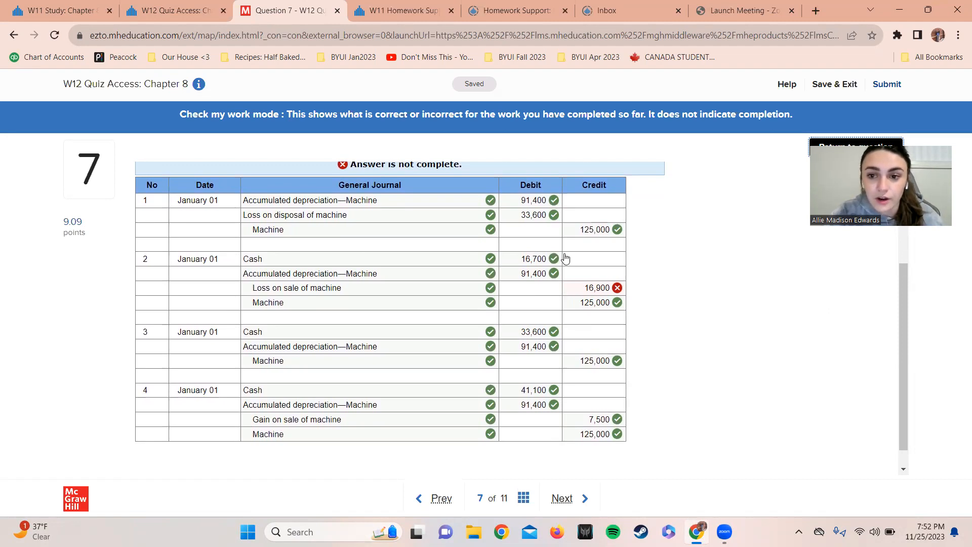
{"action": "scroll", "coordinate": [566, 258], "scroll_direction": "up", "scroll_amount": 2}
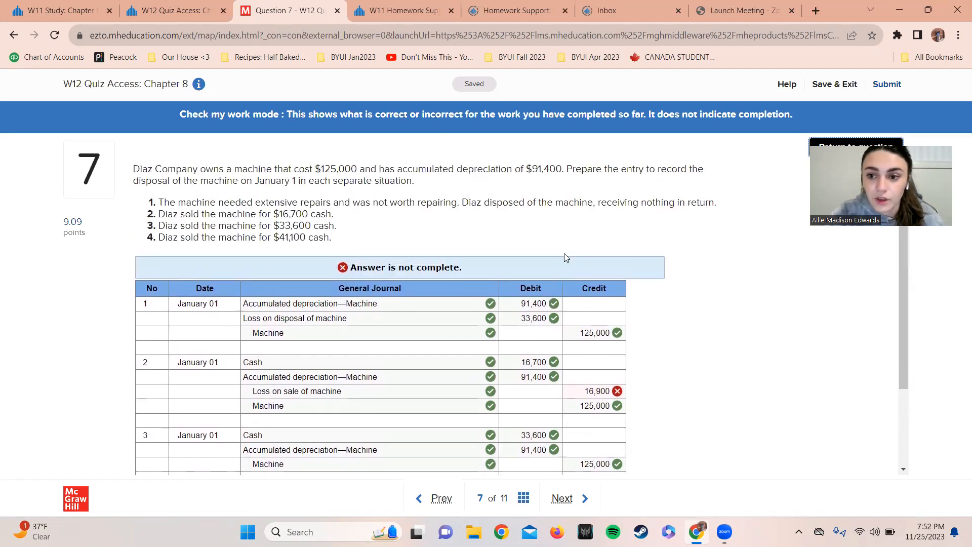
Step: Return to the question, reopen entry 2 for editing, and clear the credit amount for Loss on sale of machine
{"action": "left_click", "coordinate": [863, 145]}
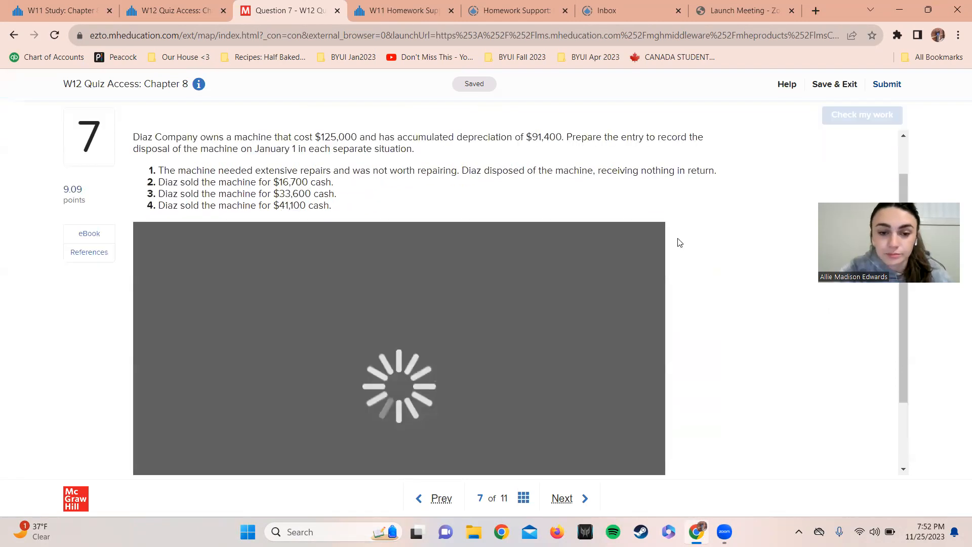
{"action": "scroll", "coordinate": [678, 242], "scroll_direction": "down", "scroll_amount": 2}
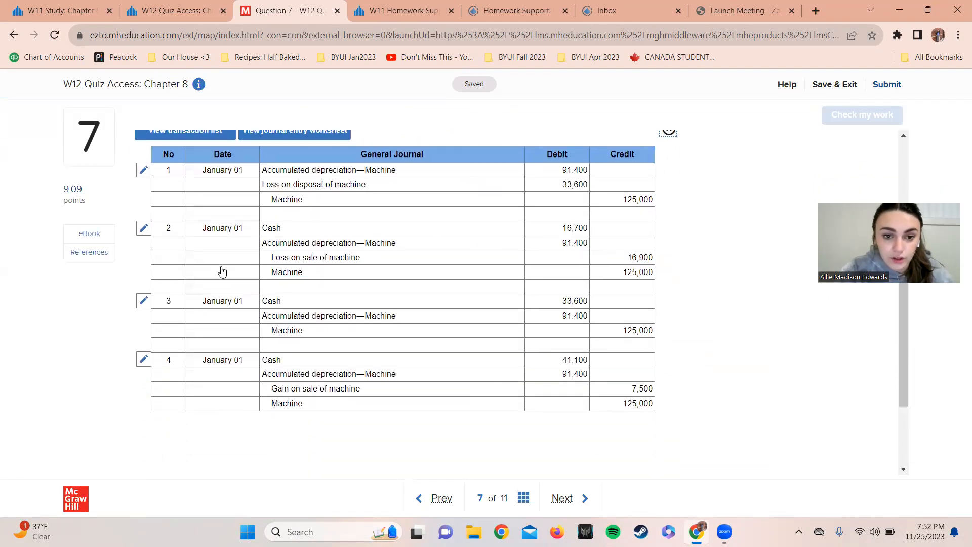
{"action": "left_click", "coordinate": [639, 262]}
{"action": "left_click", "coordinate": [473, 336]}
{"action": "key", "text": "BackSpace"}
{"action": "key", "text": "BackSpace"}
{"action": "key", "text": "BackSpace"}
{"action": "key", "text": "BackSpace"}
{"action": "key", "text": "BackSpace"}
{"action": "key", "text": "BackSpace"}
Step: Debit Loss on sale of machine for 16,900 in entry 2, and record entries 2 and 3 again
{"action": "left_click", "coordinate": [437, 339]}
{"action": "type", "text": "16900"}
{"action": "key", "text": "Tab"}
{"action": "left_click", "coordinate": [497, 350]}
{"action": "left_click", "coordinate": [547, 358]}
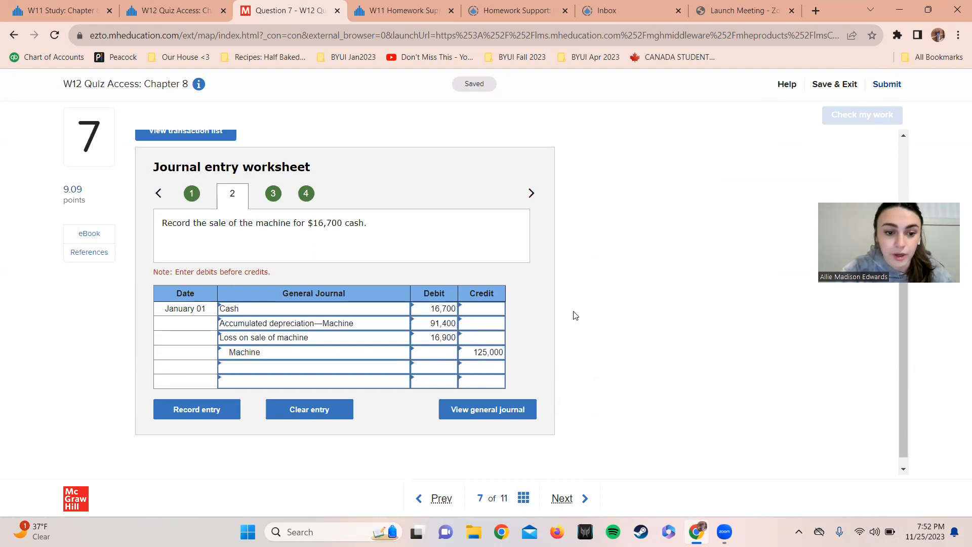
{"action": "left_click", "coordinate": [198, 409]}
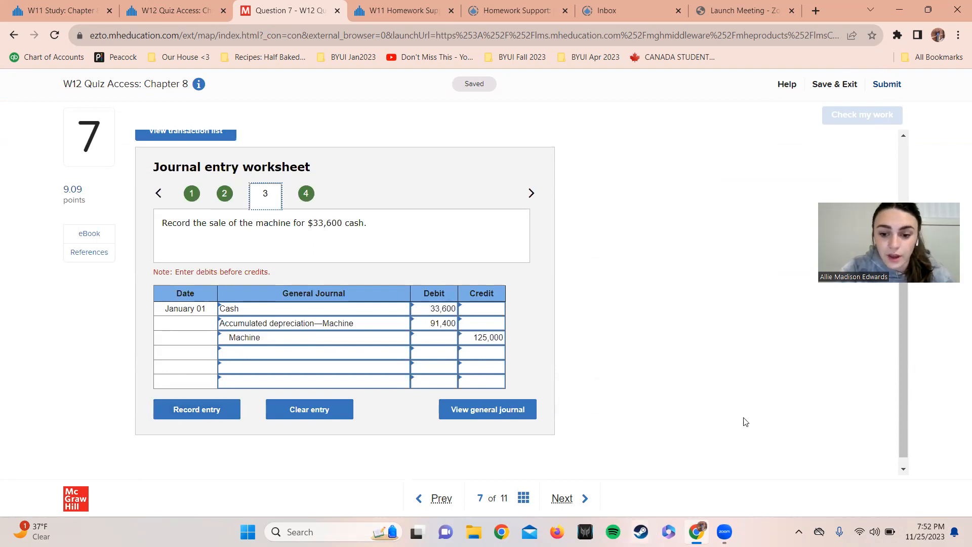
{"action": "left_click", "coordinate": [219, 413]}
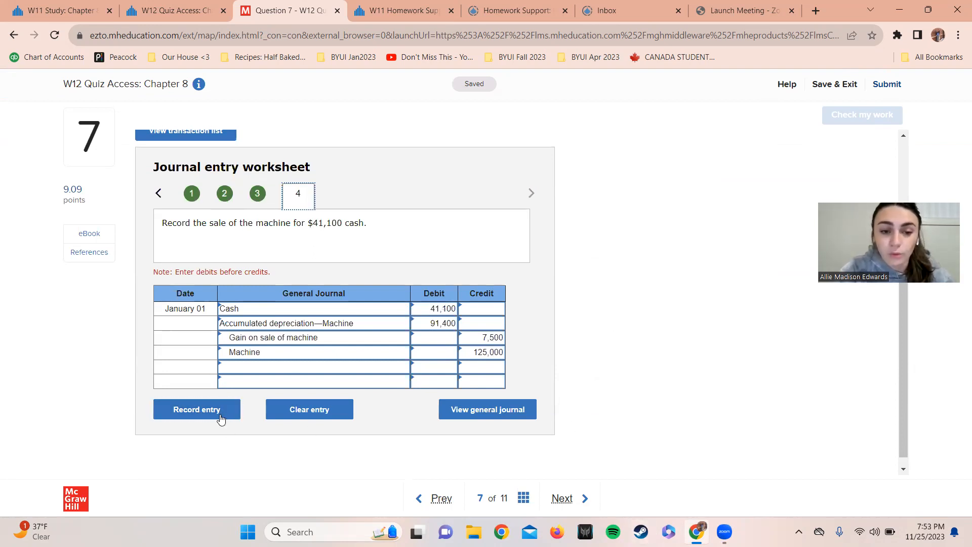